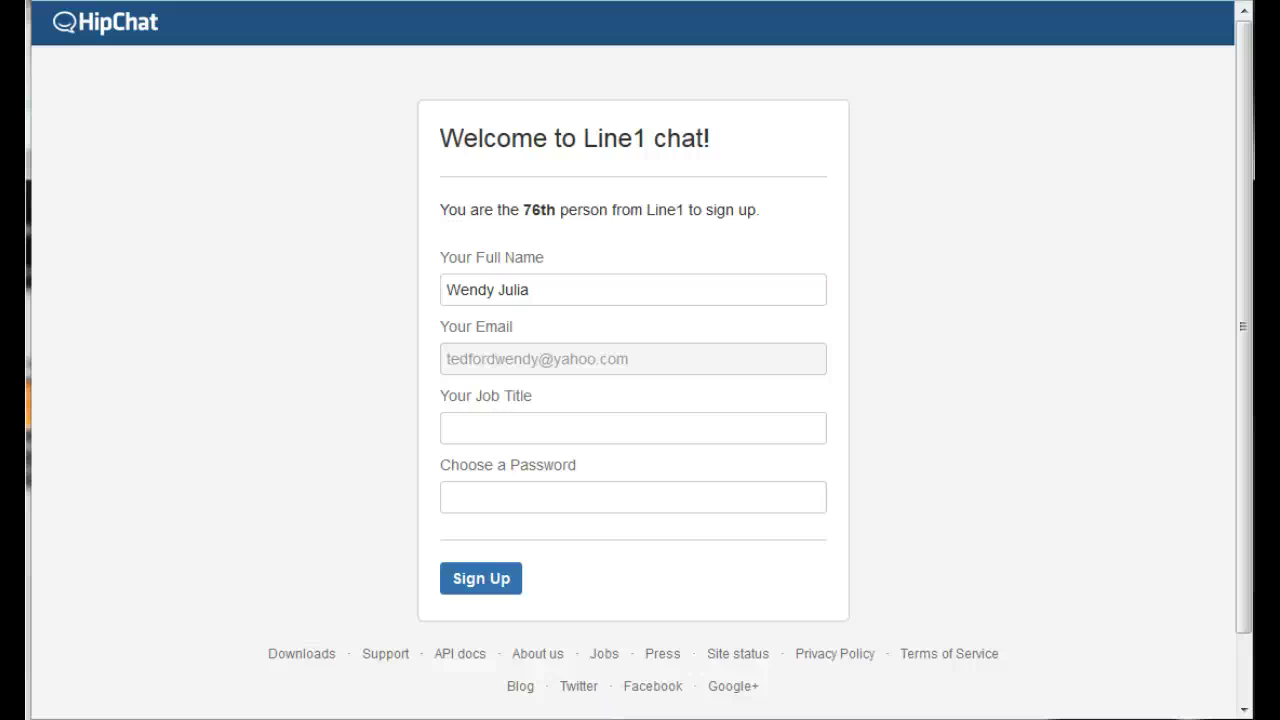
# Sign up for Line1 chat with the job title Transcriber and a chosen account password, and have the browser remember the password.
pyautogui.click(491, 431)
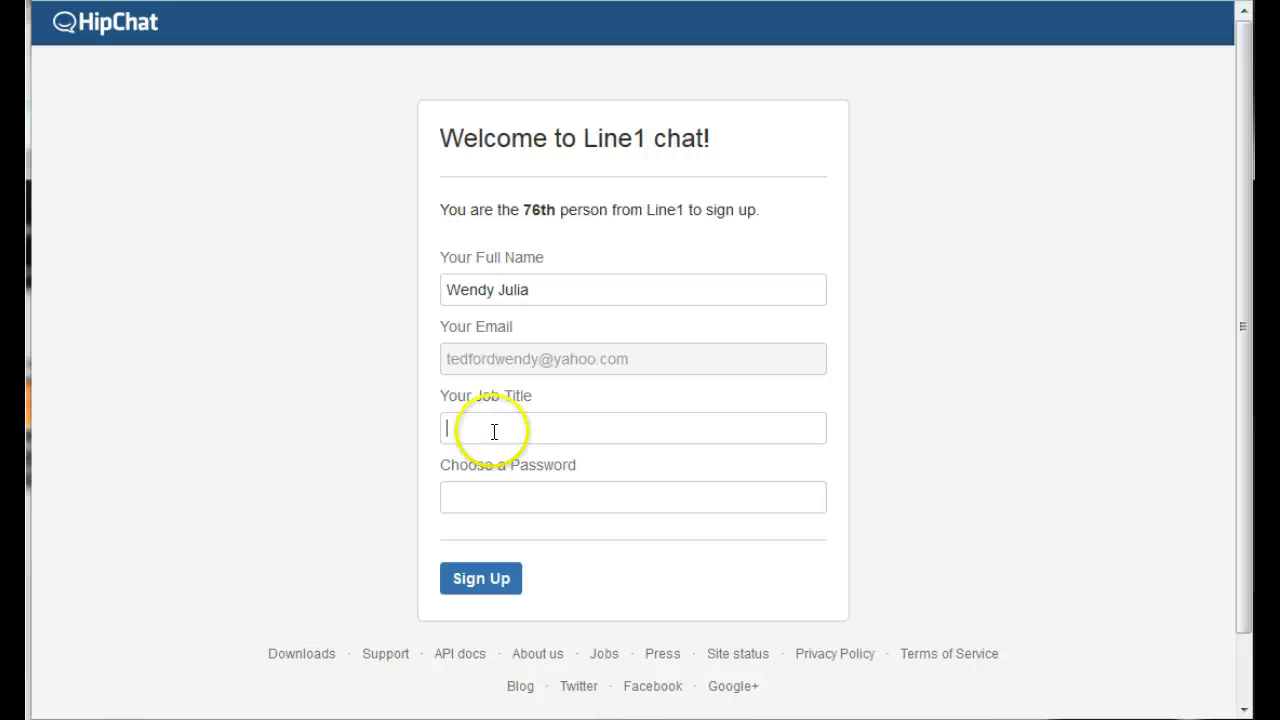
pyautogui.write('Transcriber')
pyautogui.press('Tab')
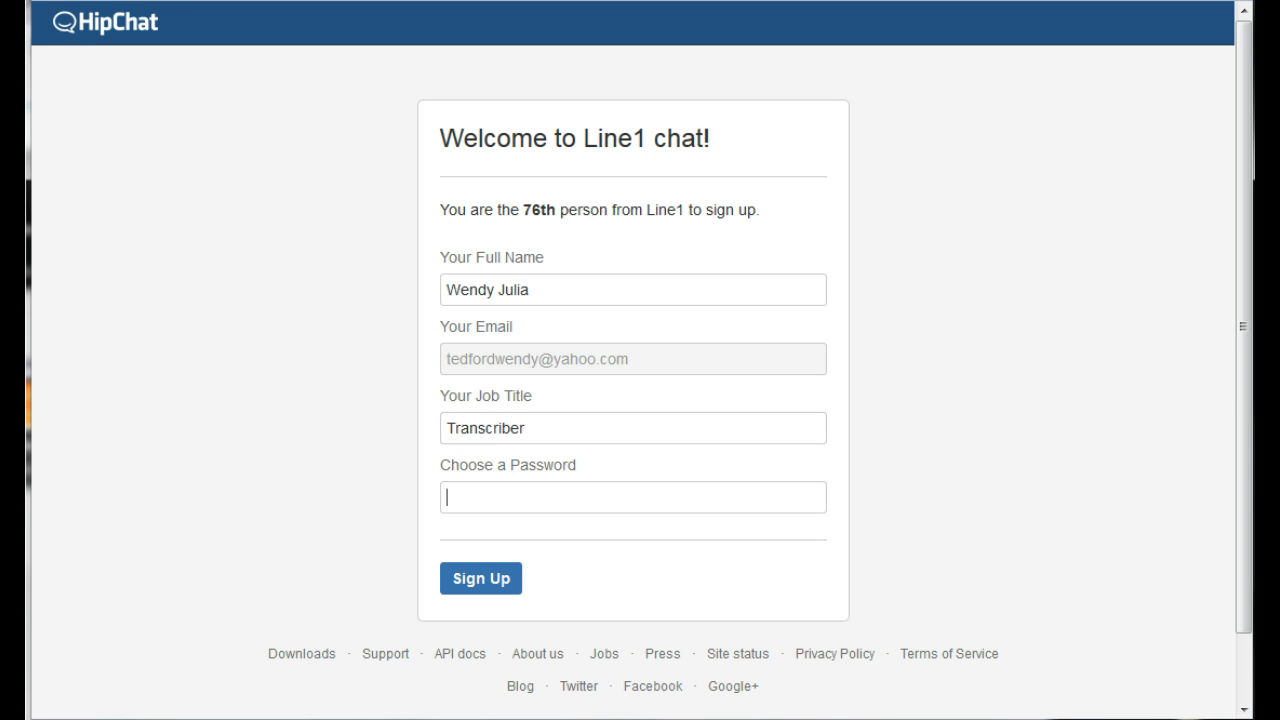
pyautogui.write('••••••••••••')
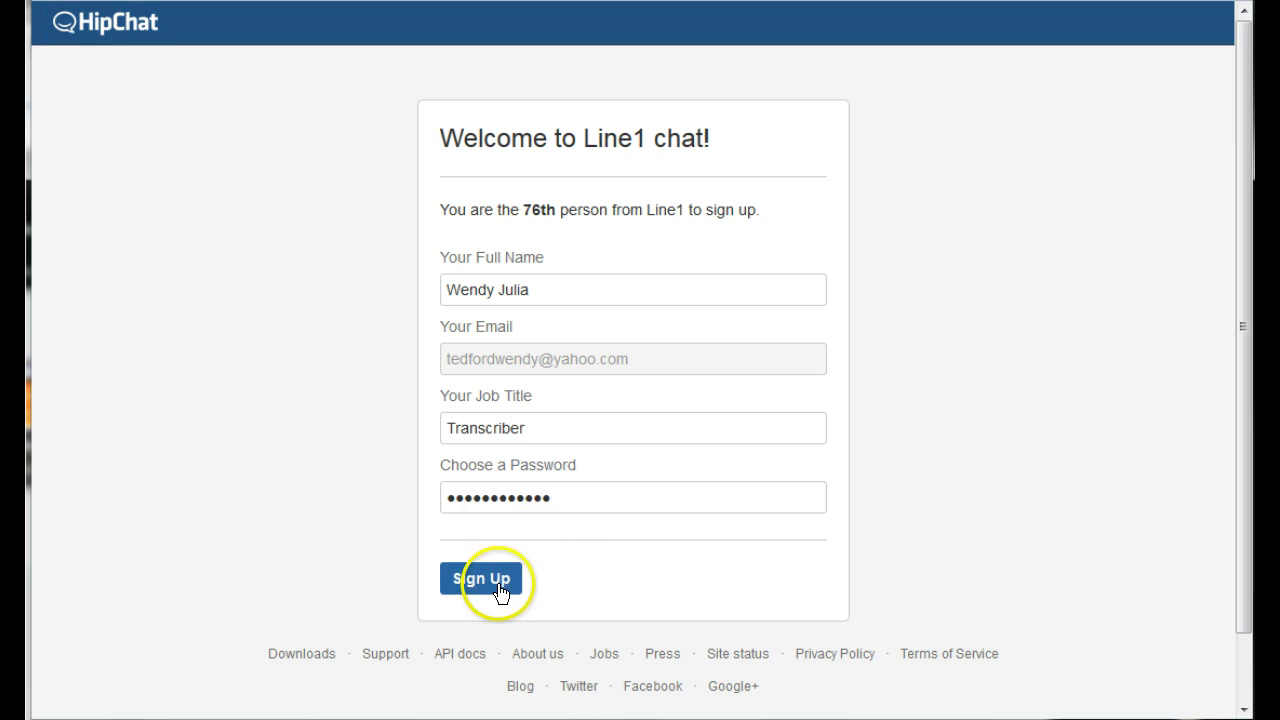
pyautogui.click(497, 590)
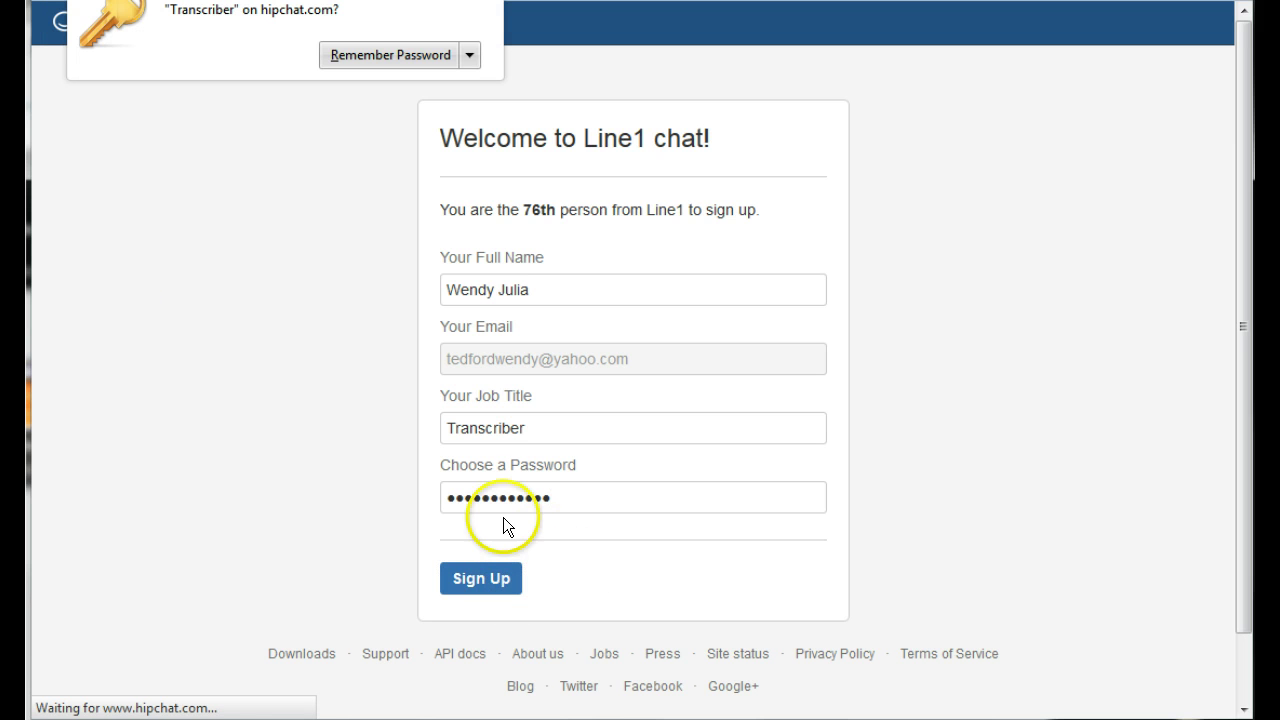
pyautogui.click(383, 56)
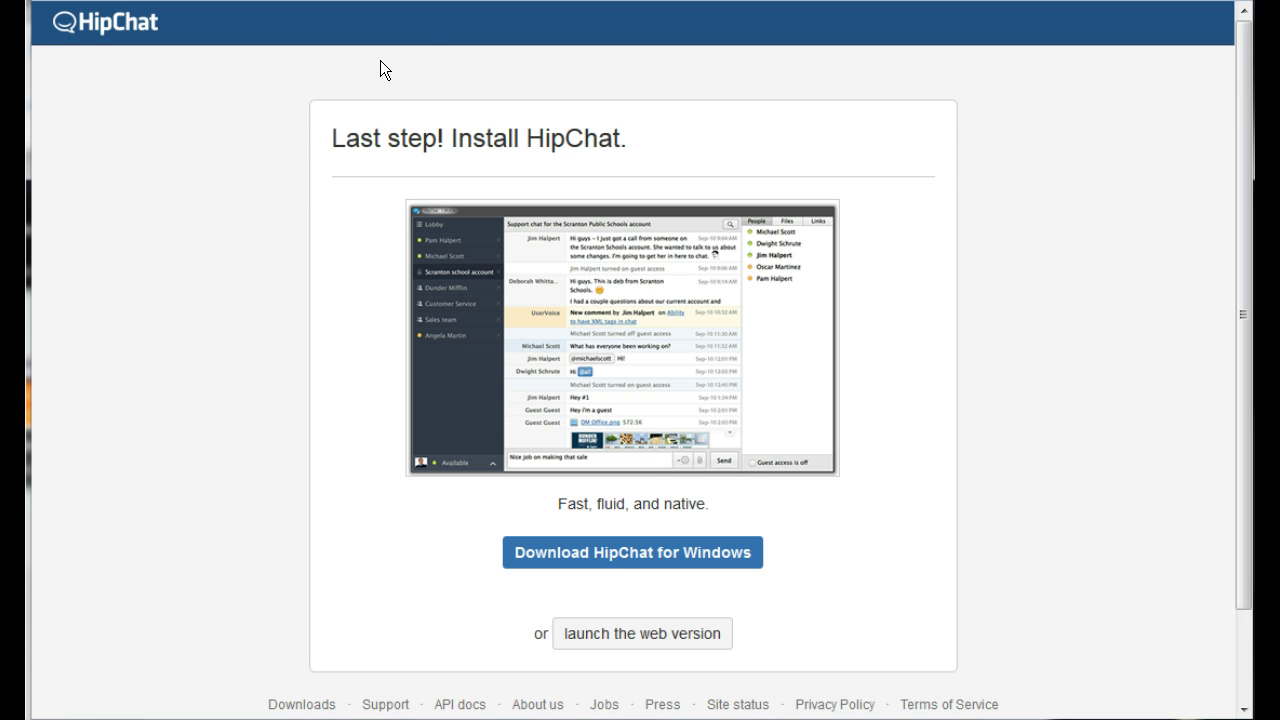
# Download the HipChat for Windows installer, save it, and run the downloaded HipChat-2.2.1309-win32(1).msi file.
pyautogui.click(622, 559)
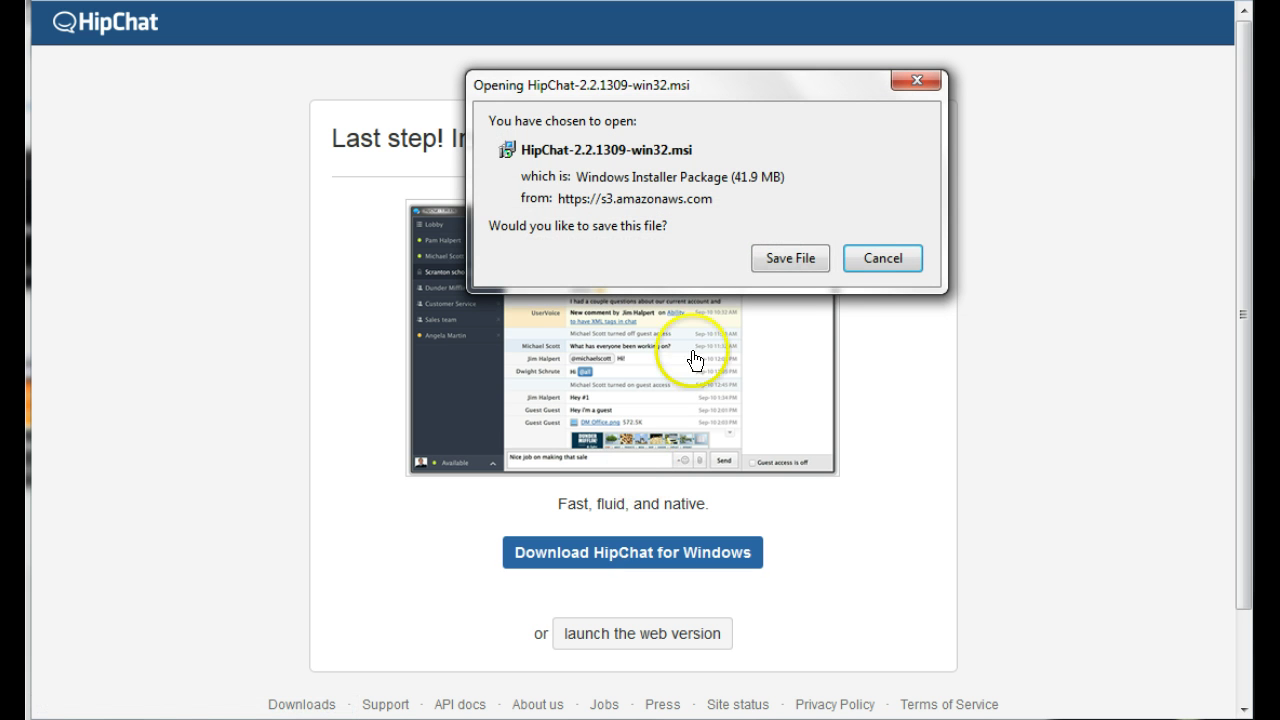
pyautogui.click(798, 263)
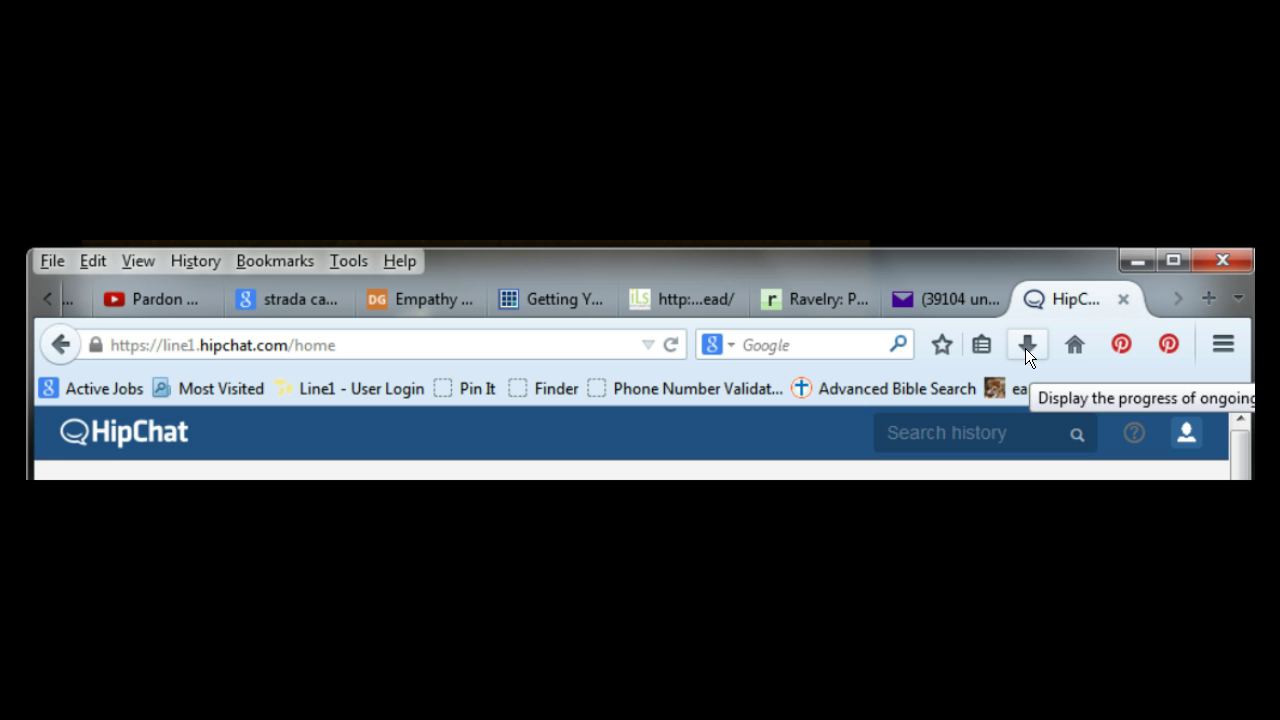
pyautogui.click(1025, 346)
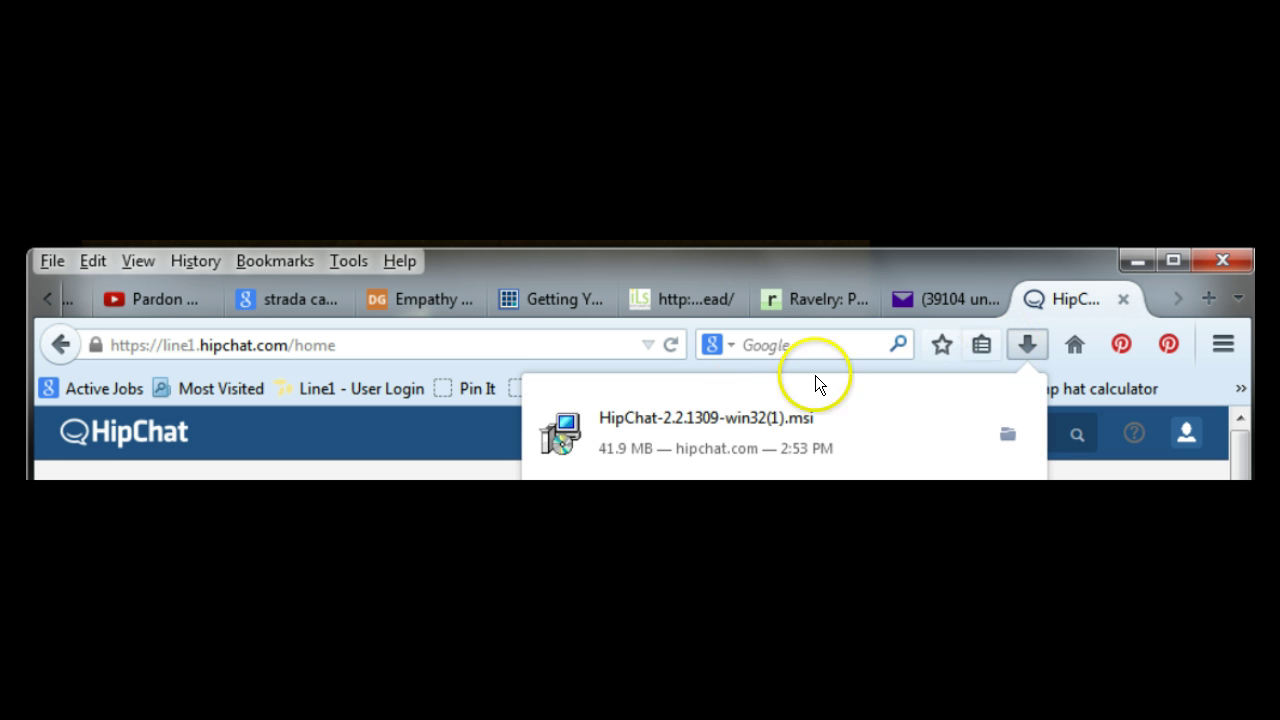
pyautogui.click(706, 441)
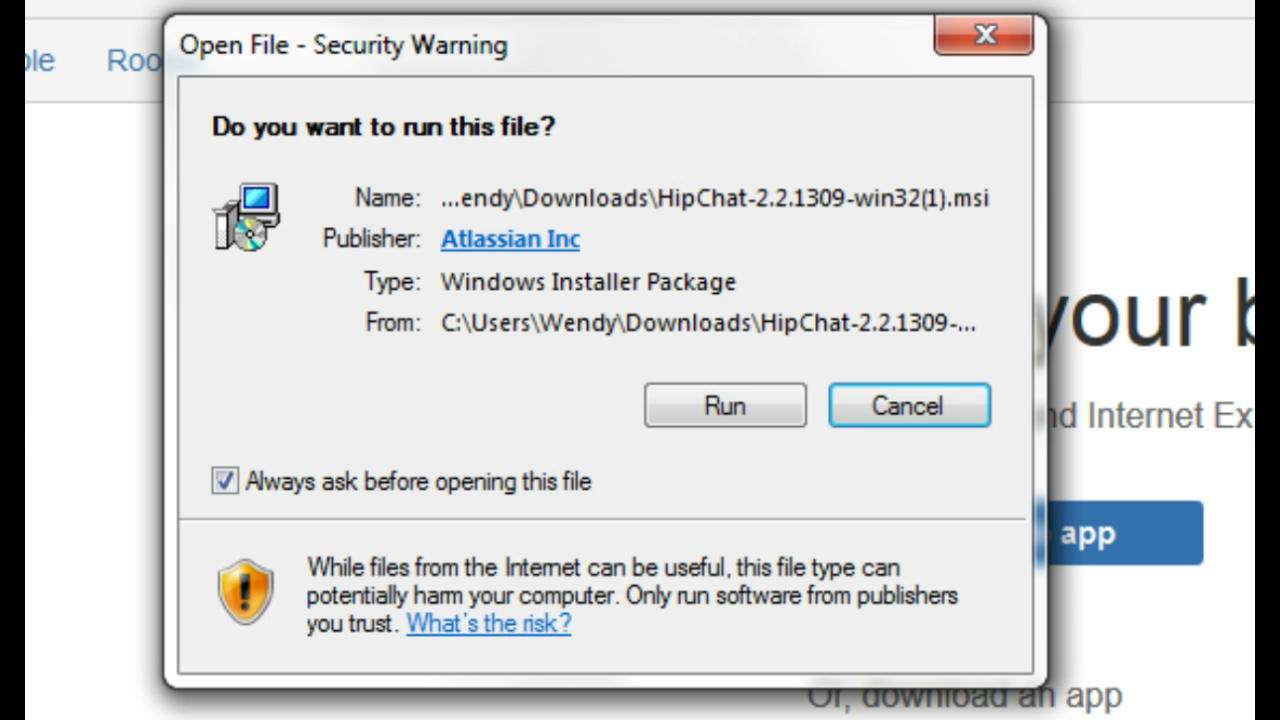
pyautogui.click(753, 406)
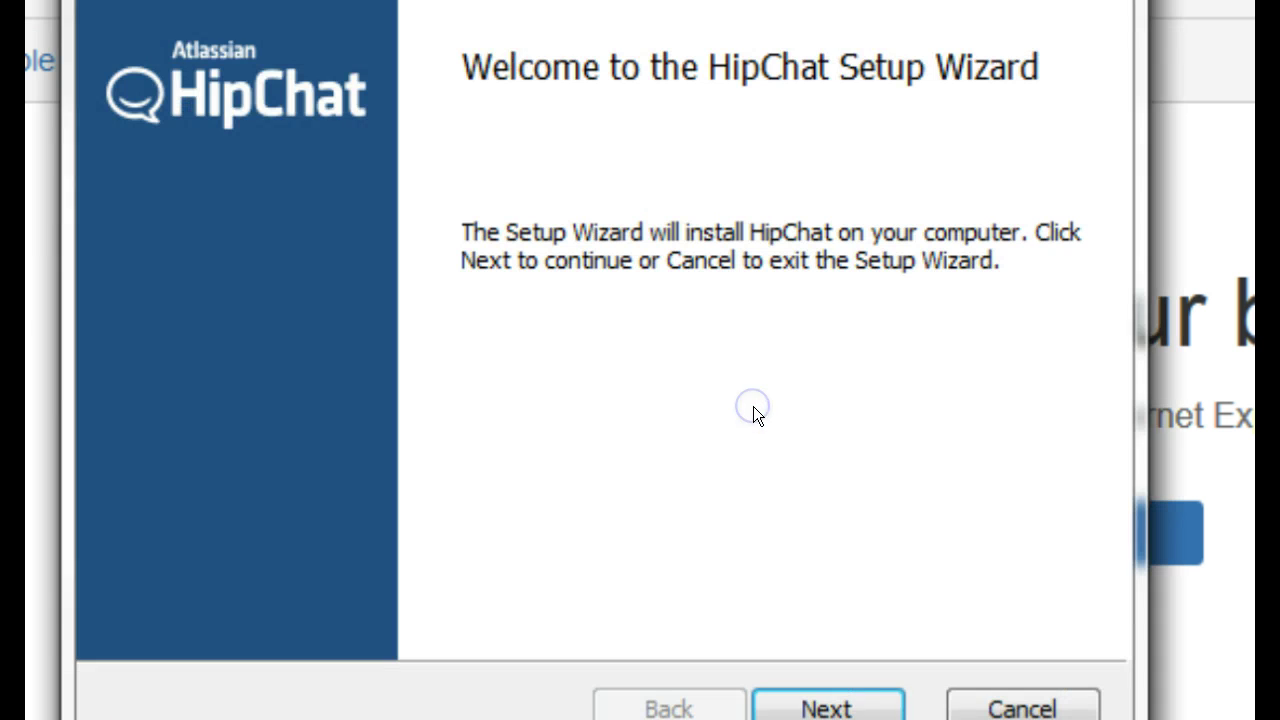
# Install HipChat in the default destination folder and finish the setup wizard with the launch option enabled.
pyautogui.click(838, 708)
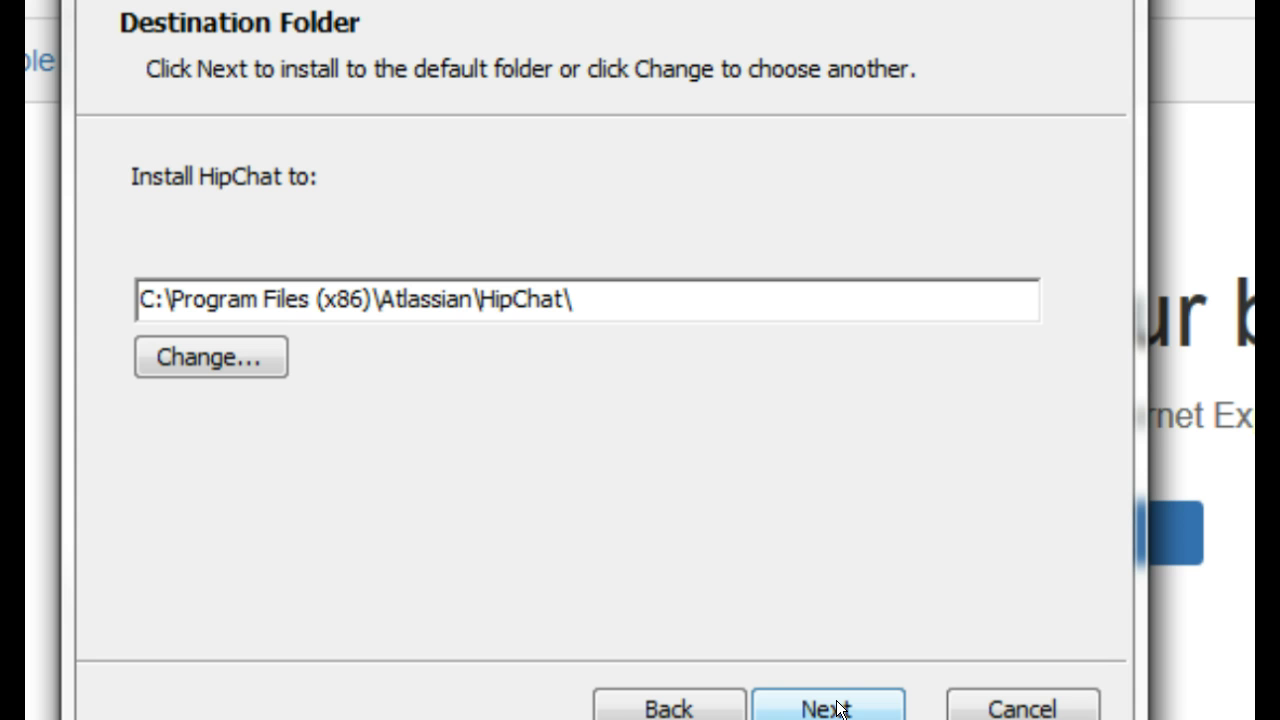
pyautogui.click(838, 708)
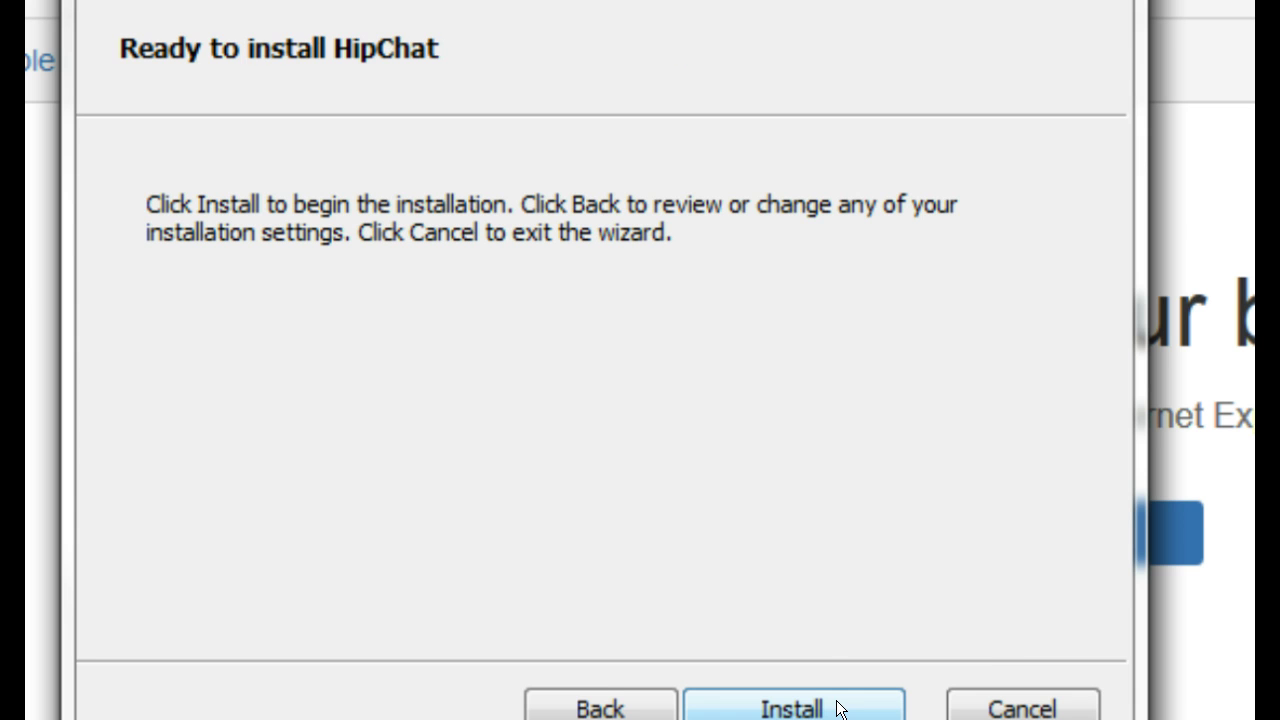
pyautogui.click(836, 710)
pyautogui.click(812, 710)
pyautogui.click(810, 708)
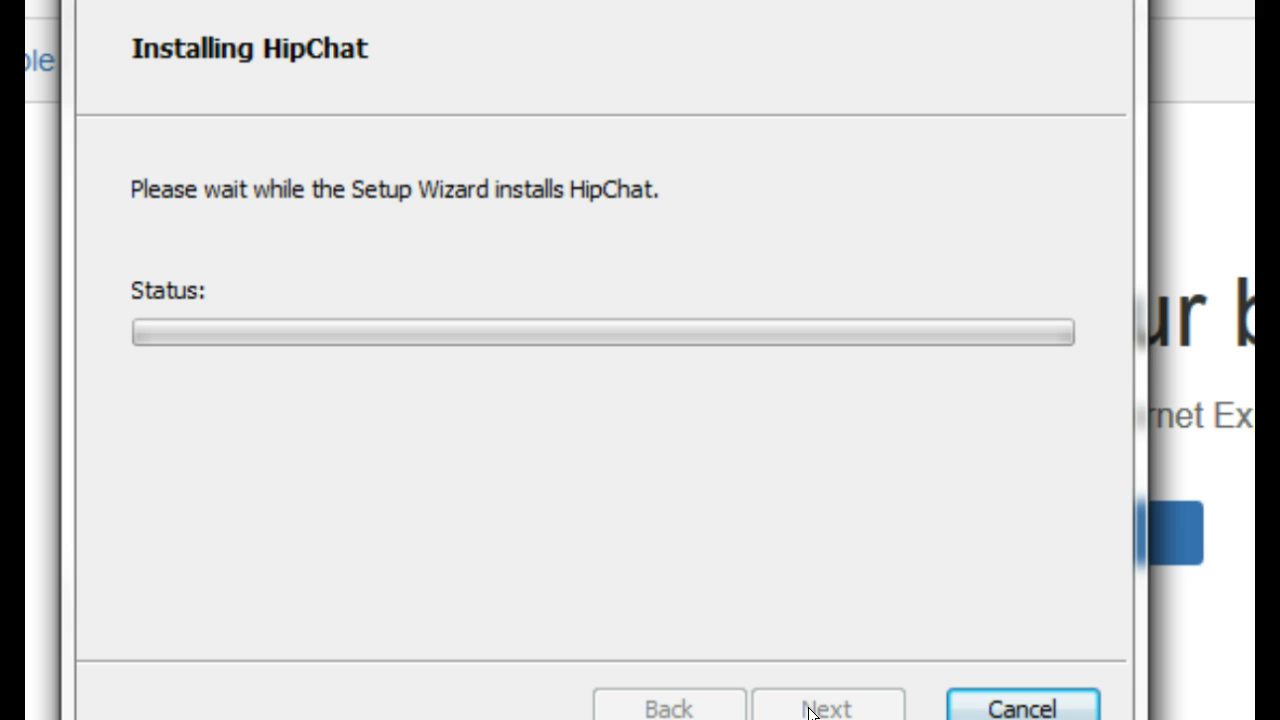
pyautogui.click(789, 526)
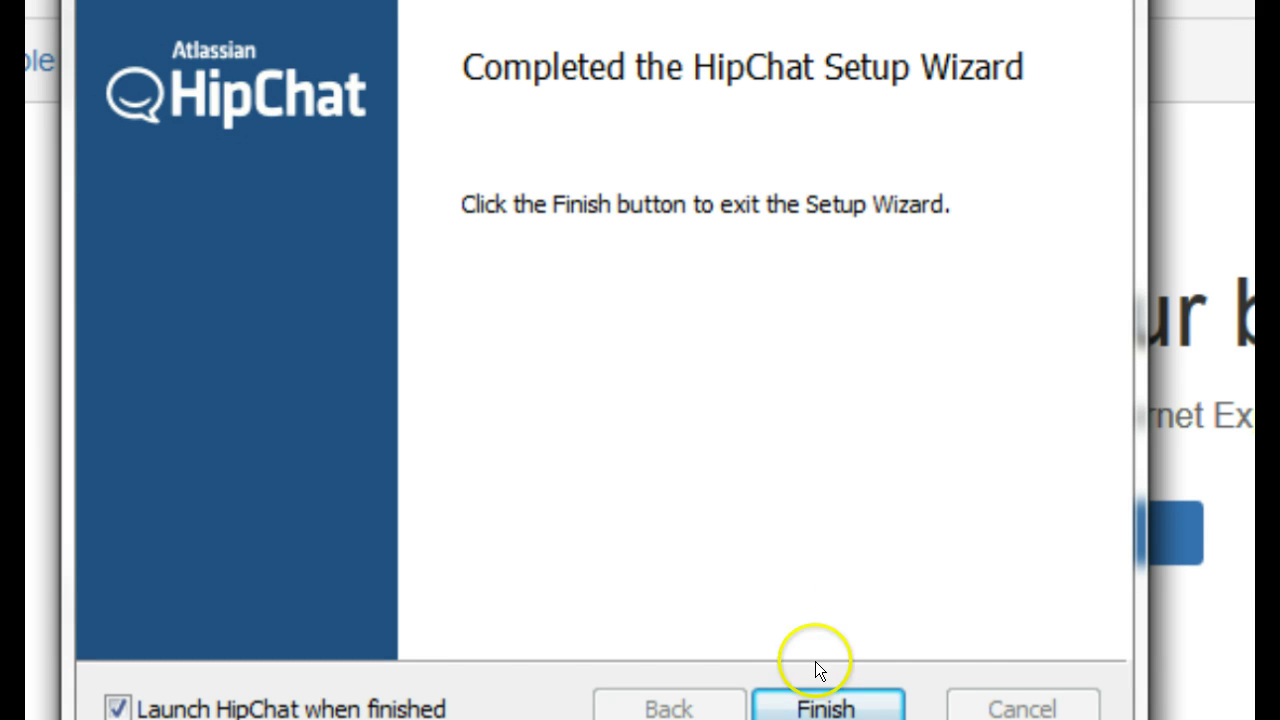
pyautogui.click(812, 706)
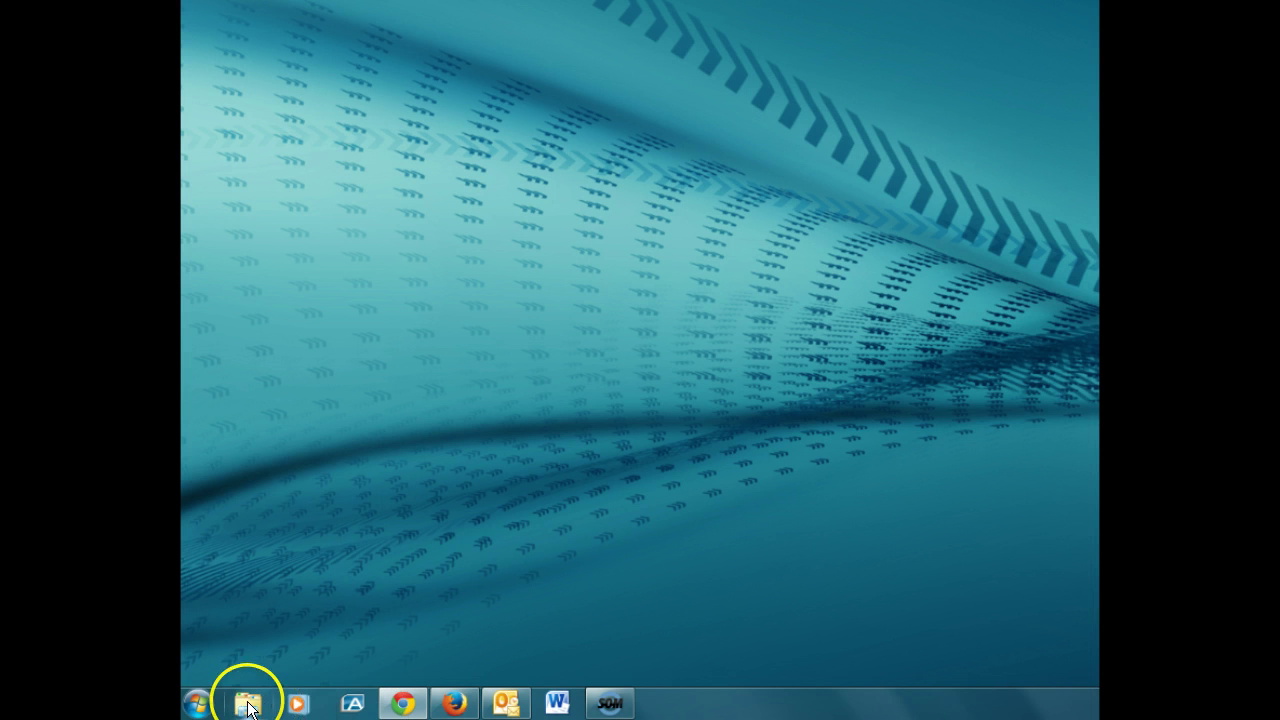
# Launch the installed HipChat desktop app and sign in with the account password.
pyautogui.click(197, 705)
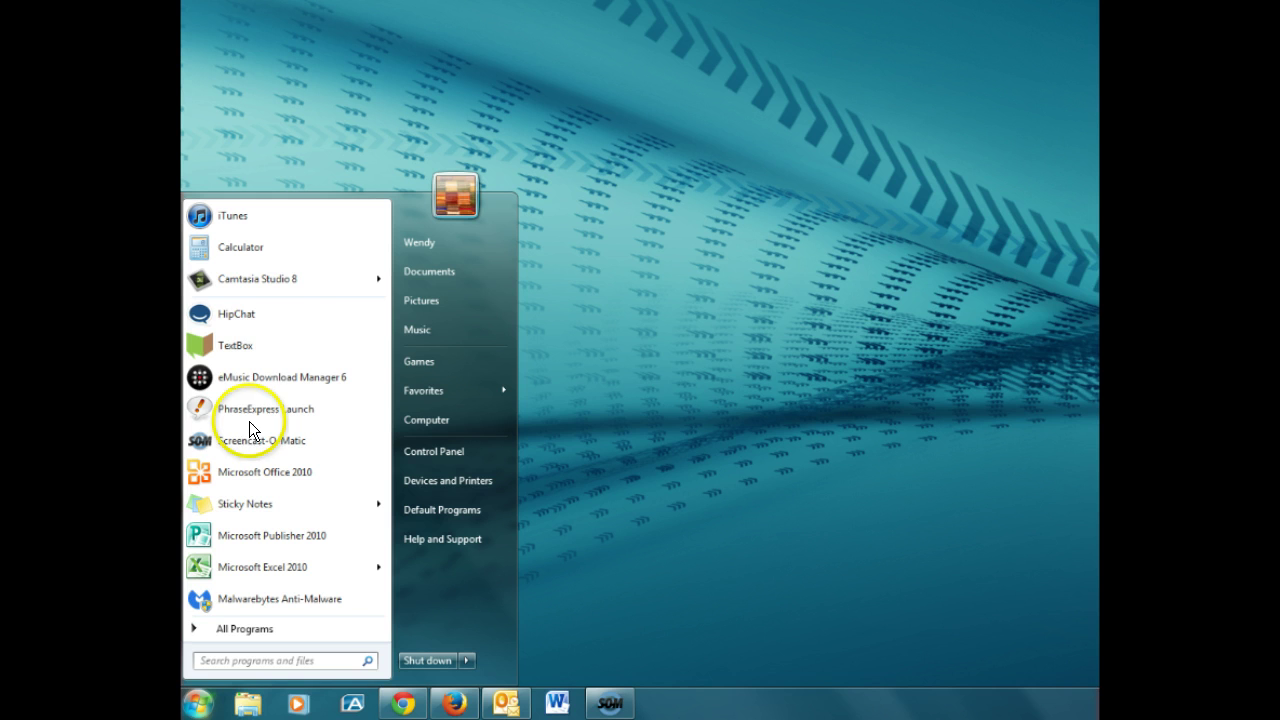
pyautogui.click(290, 315)
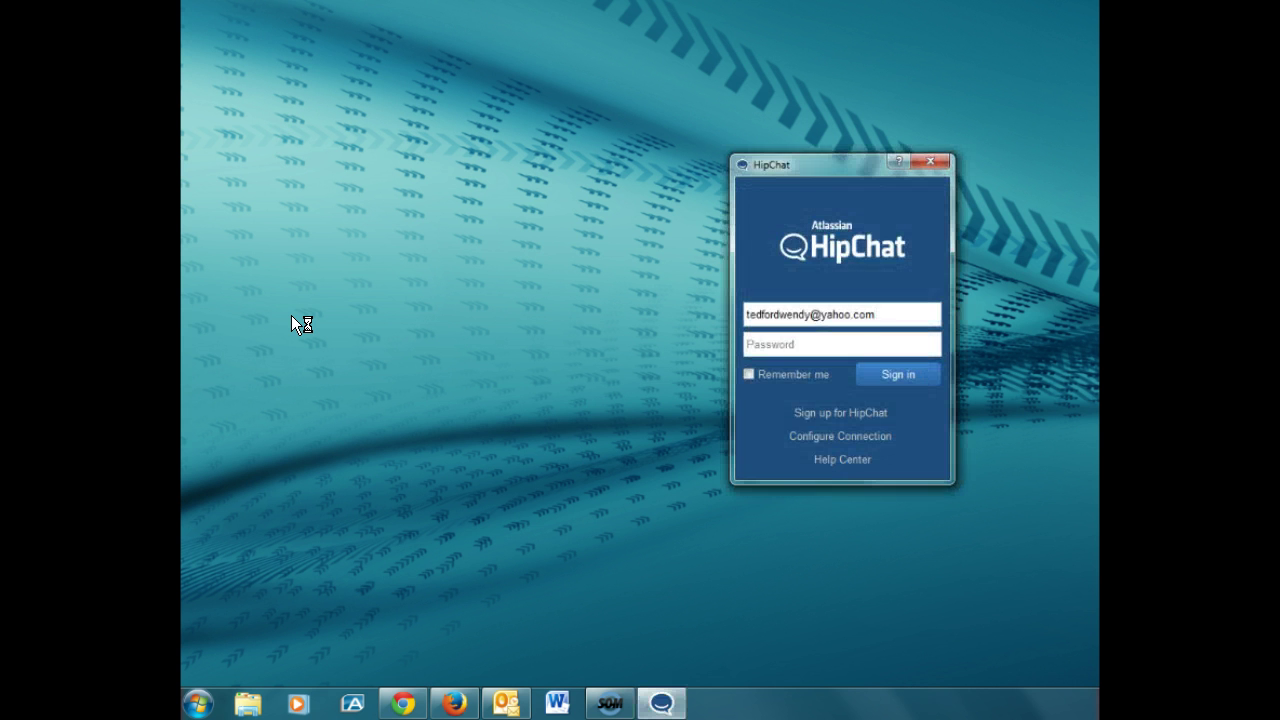
pyautogui.click(795, 344)
pyautogui.write('••••••••••')
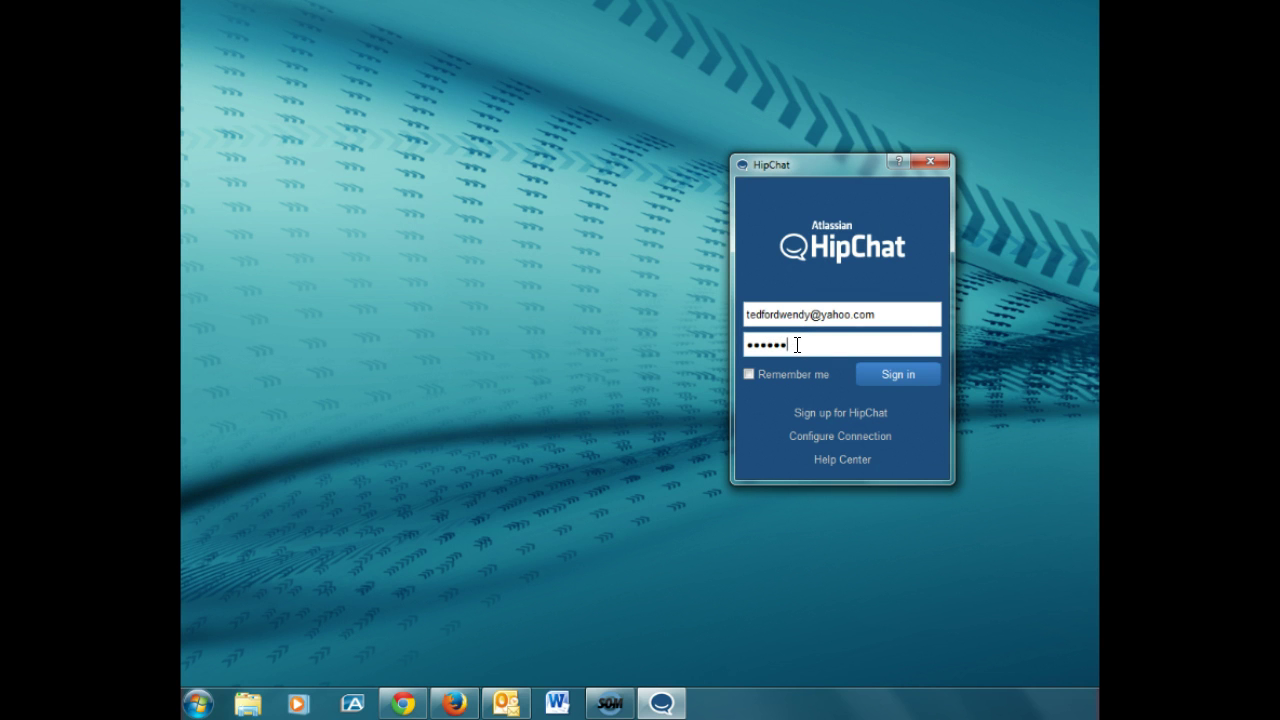
pyautogui.write('••')
pyautogui.click(912, 376)
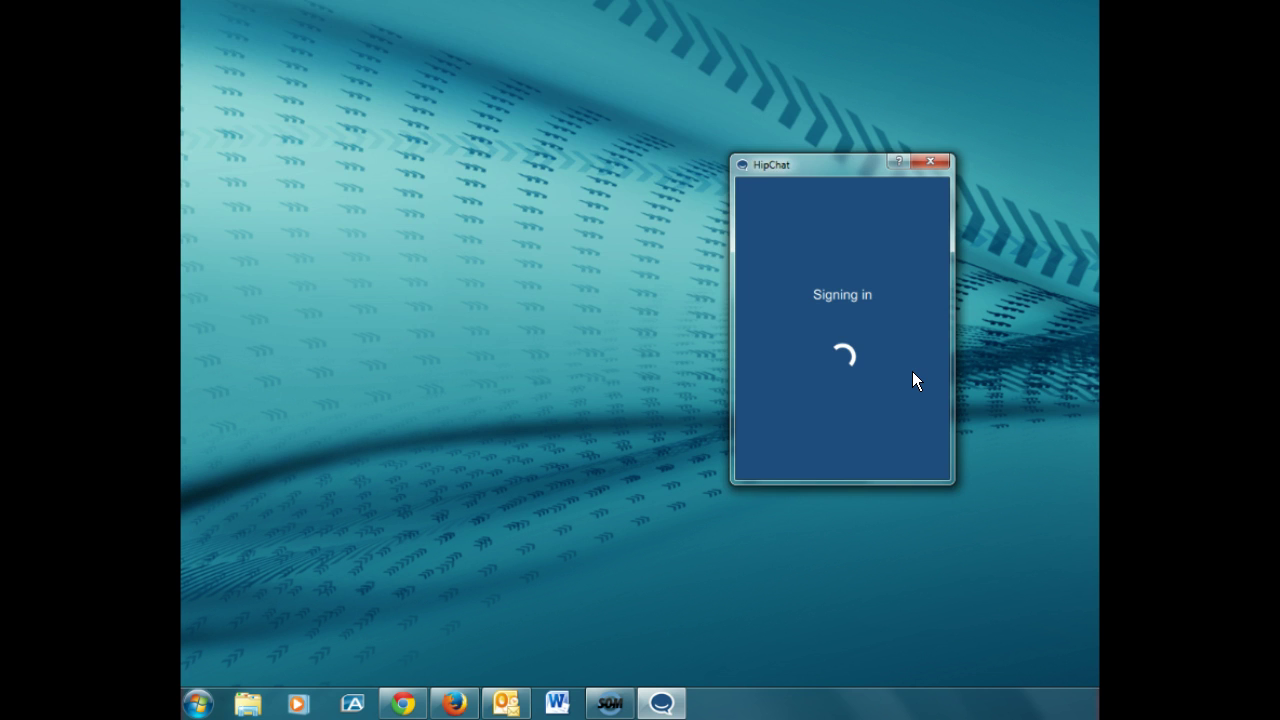
# Turn off room join and leave messages in the HipChat settings, review the notification options, and save the settings.
pyautogui.click(311, 301)
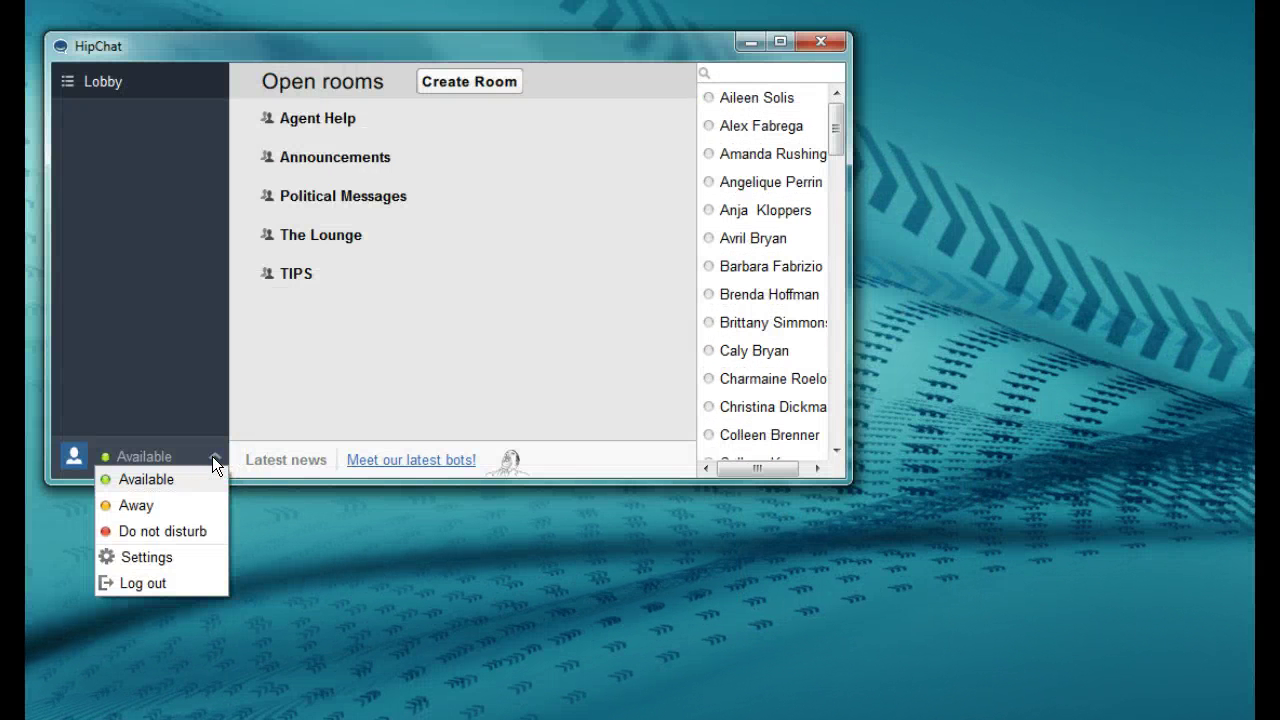
pyautogui.click(153, 557)
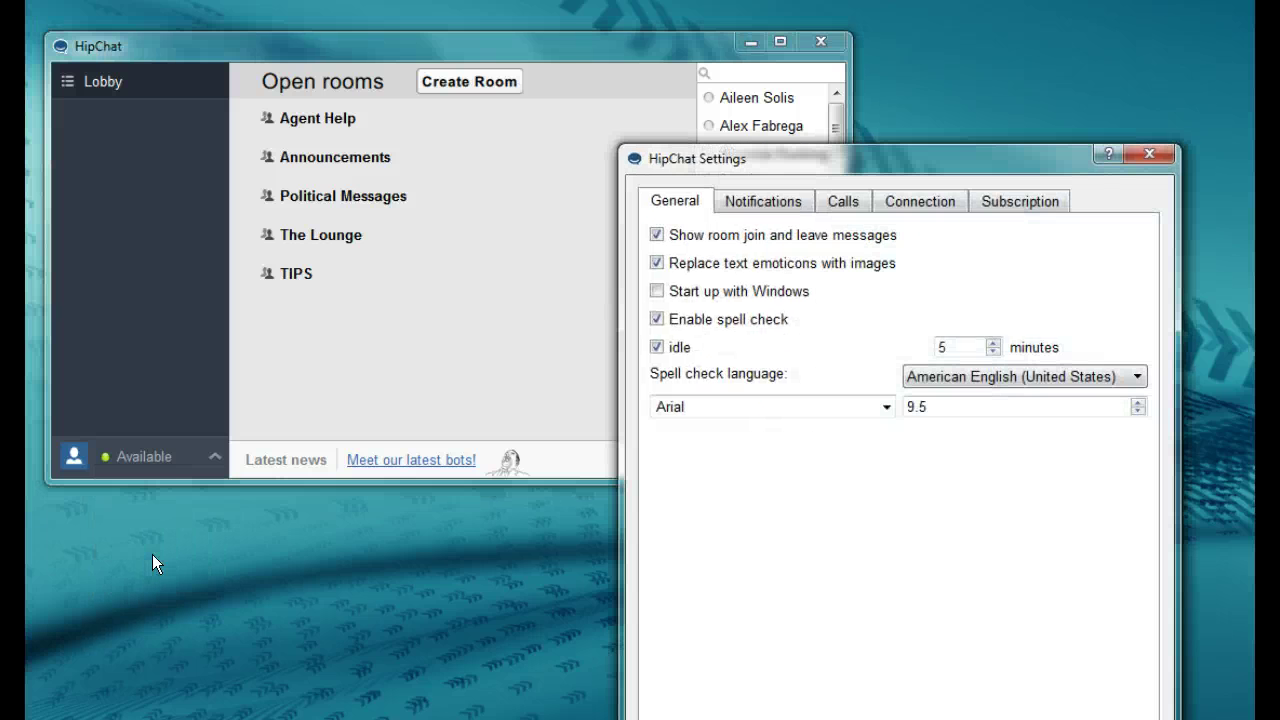
pyautogui.moveTo(894, 158); pyautogui.dragTo(716, 89)
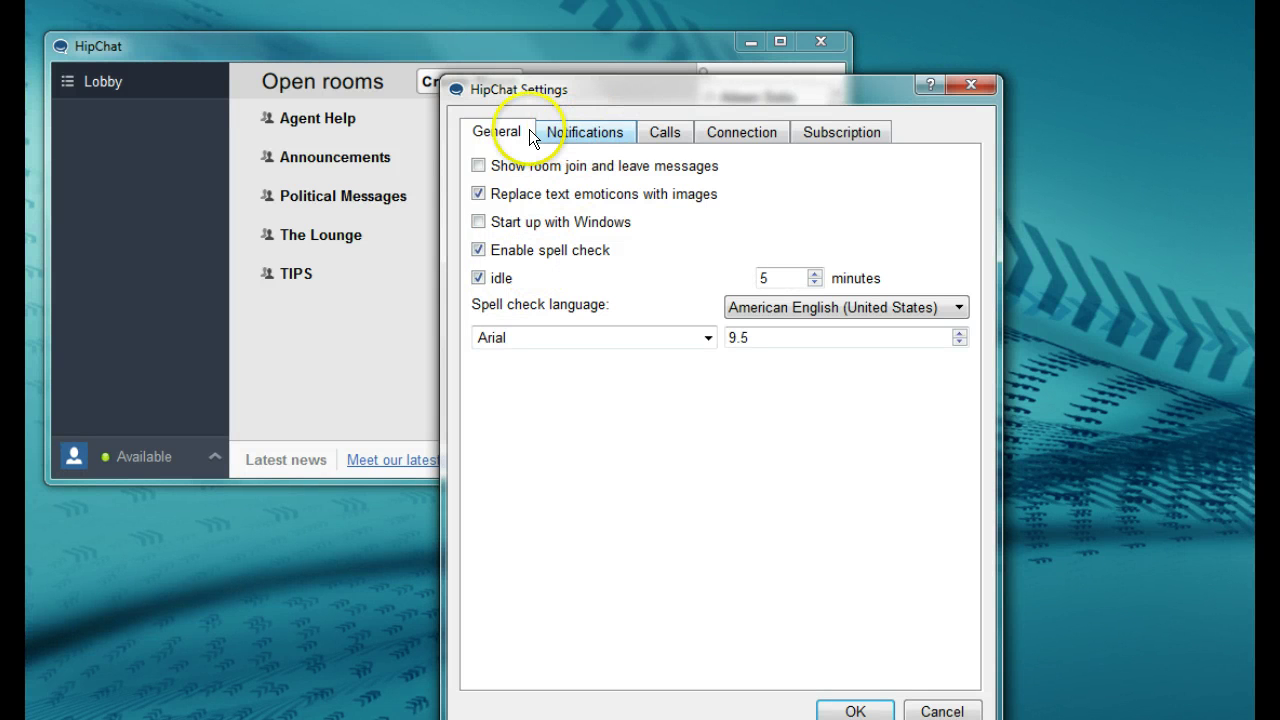
pyautogui.click(582, 134)
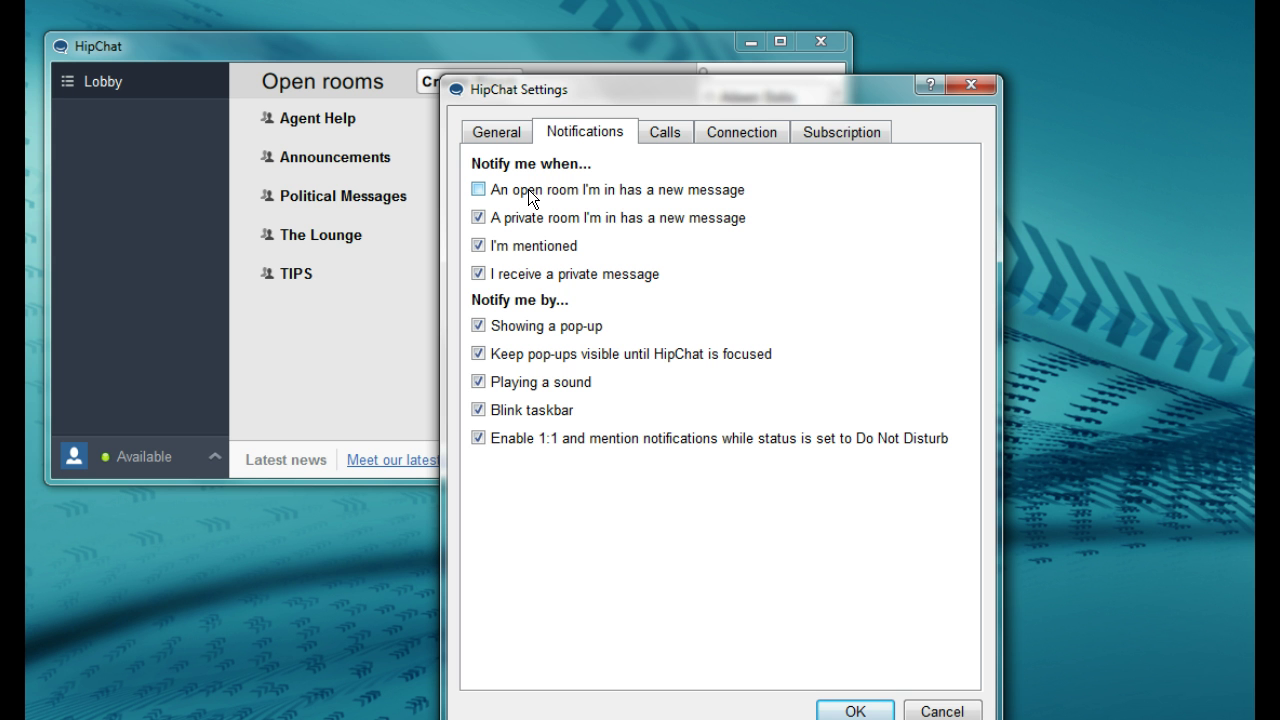
pyautogui.click(850, 711)
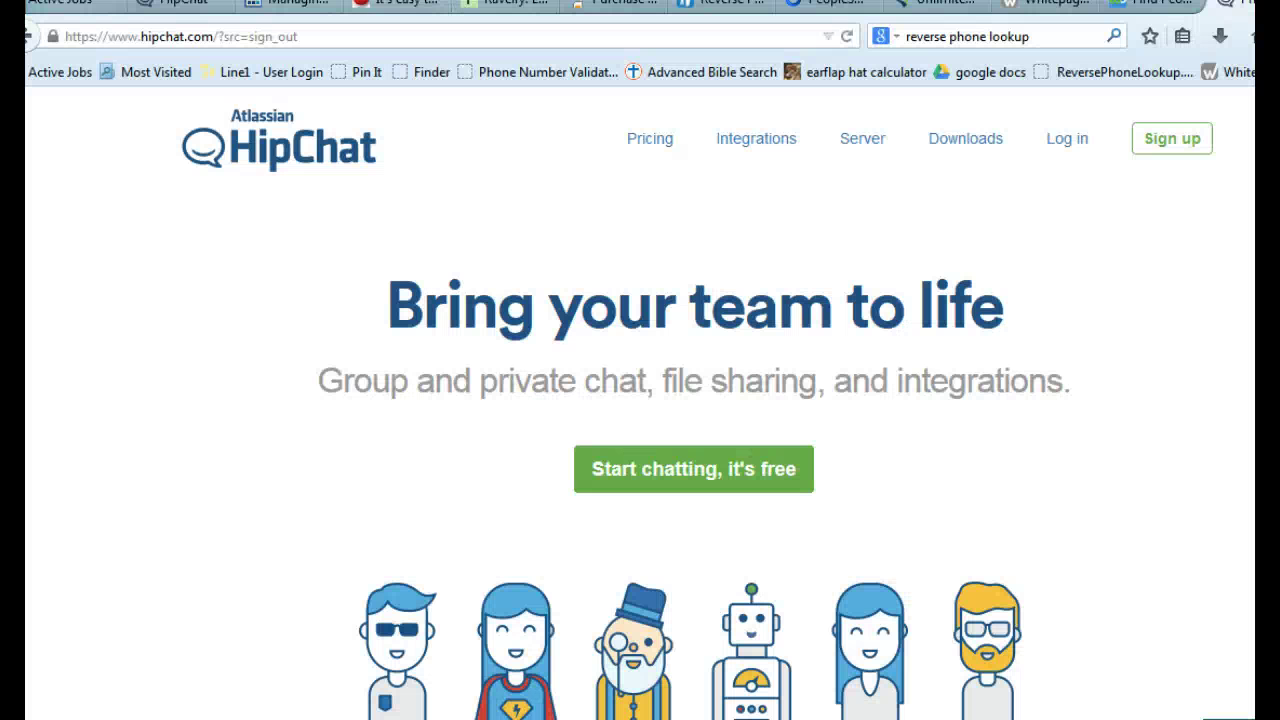
# Switch to the browser and log in to the HipChat website with the account email.
pyautogui.click(1063, 143)
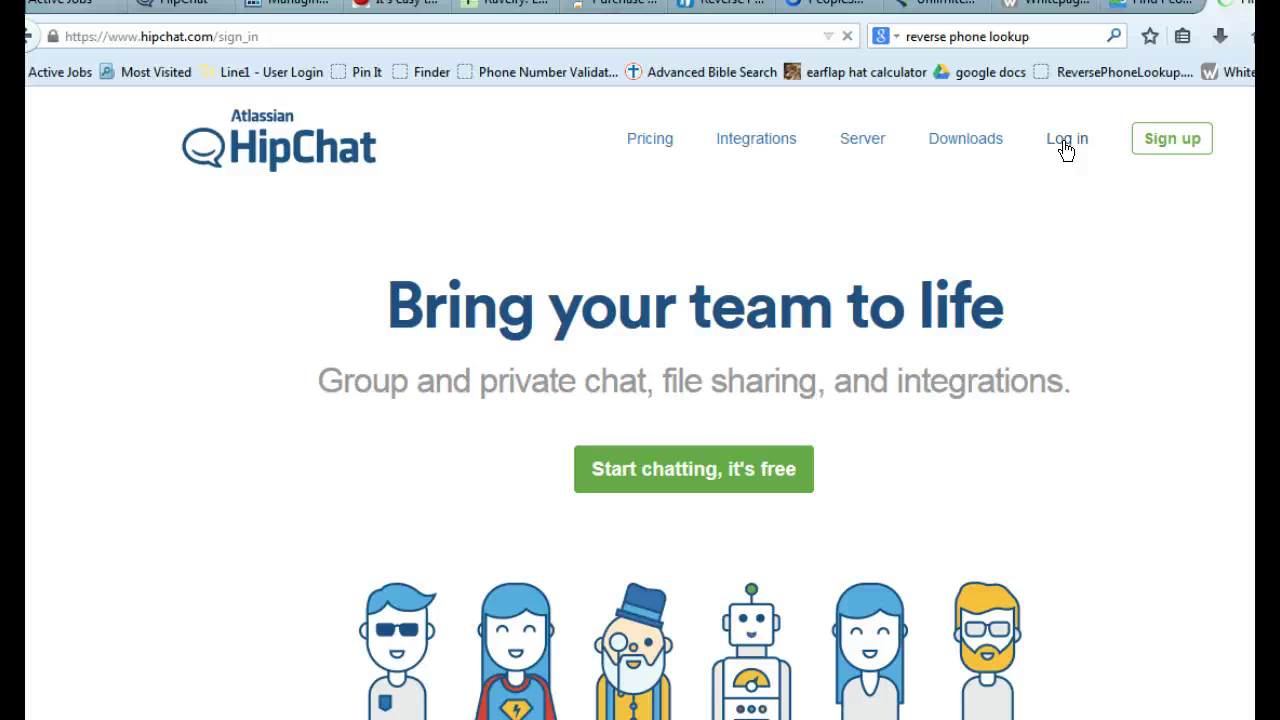
pyautogui.click(580, 328)
pyautogui.write('ted')
pyautogui.click(568, 340)
pyautogui.click(515, 495)
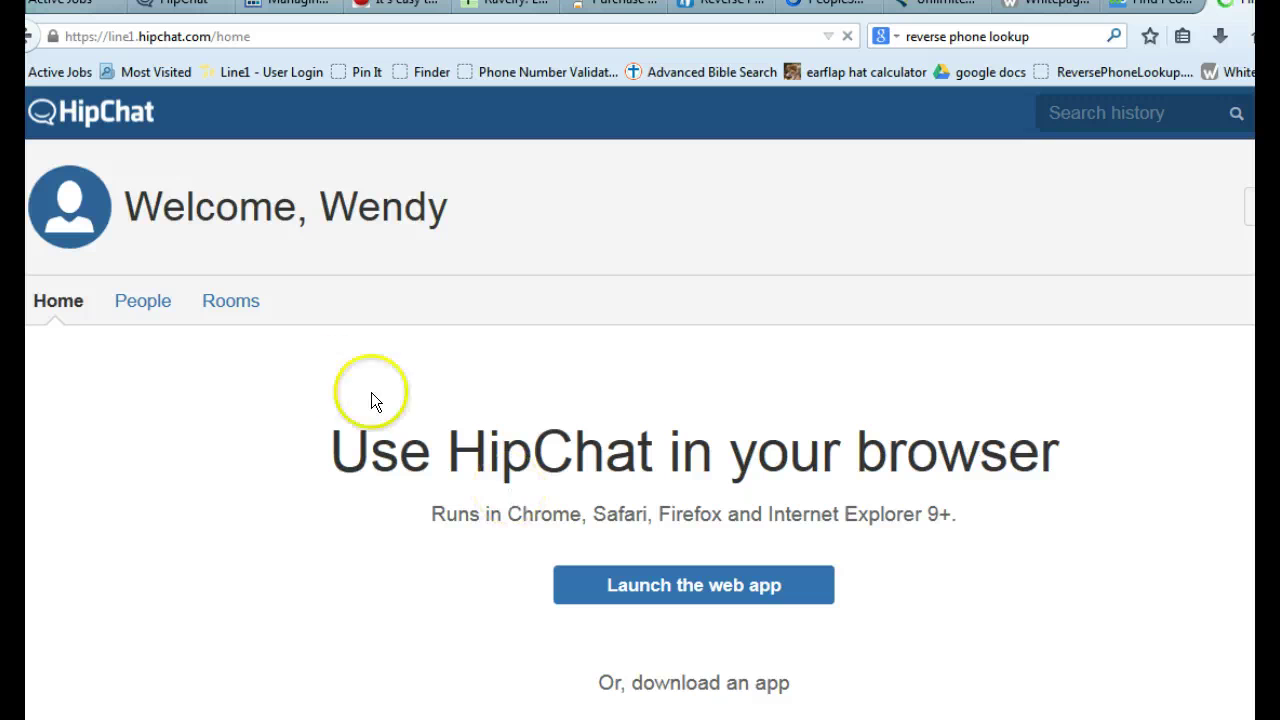
# Narrow the browser window to fit the screen and open the account profile for editing.
pyautogui.moveTo(1254, 165); pyautogui.dragTo(1251, 165)
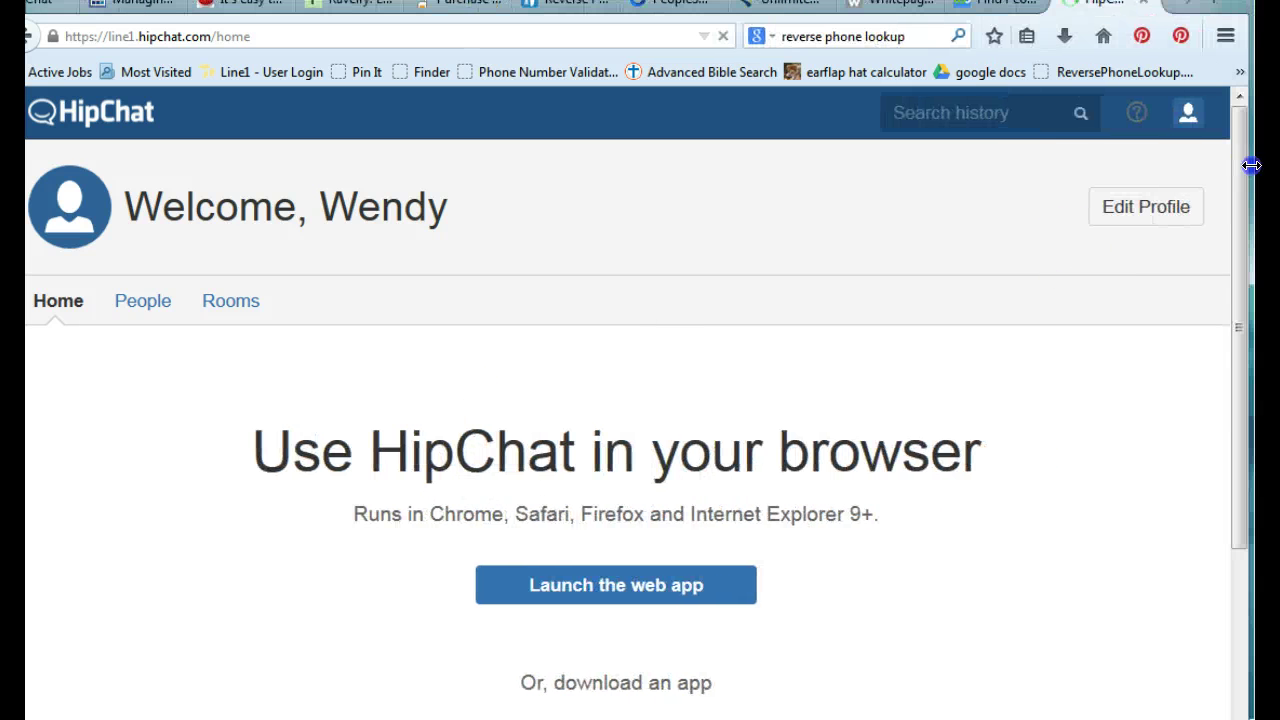
pyautogui.click(1130, 207)
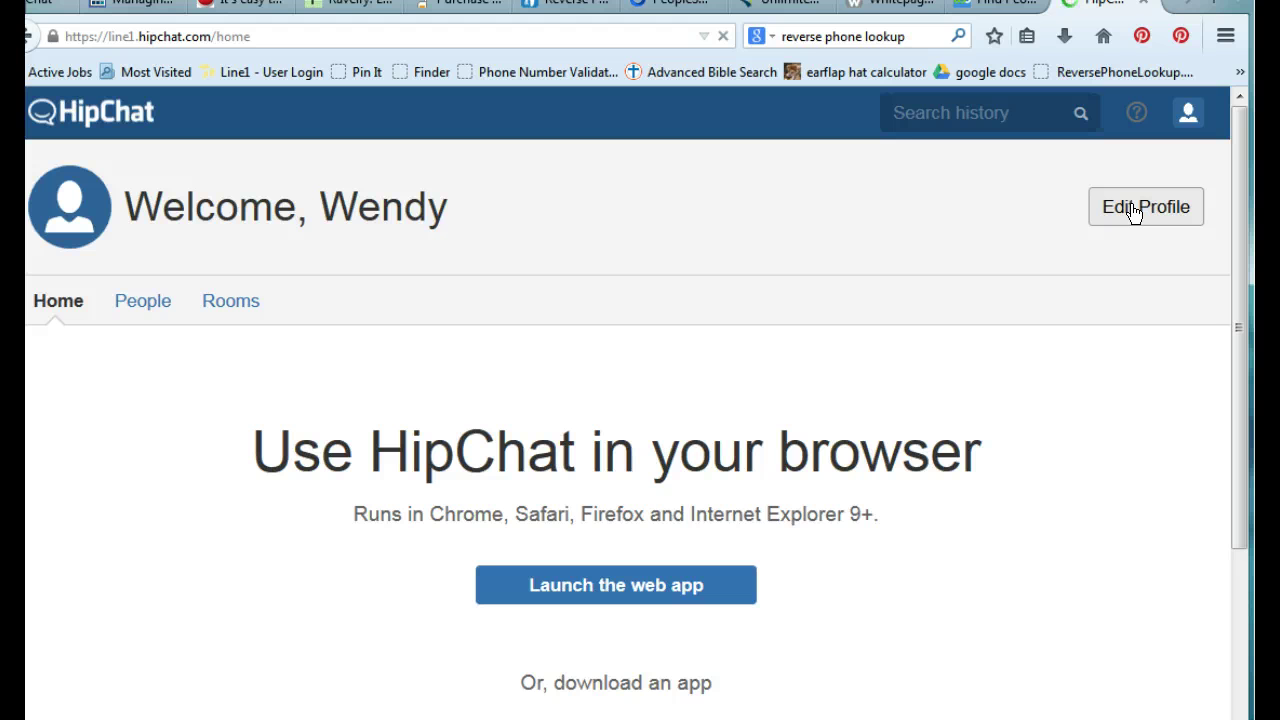
pyautogui.click(1133, 212)
pyautogui.scroll(-3, 1071, 360)
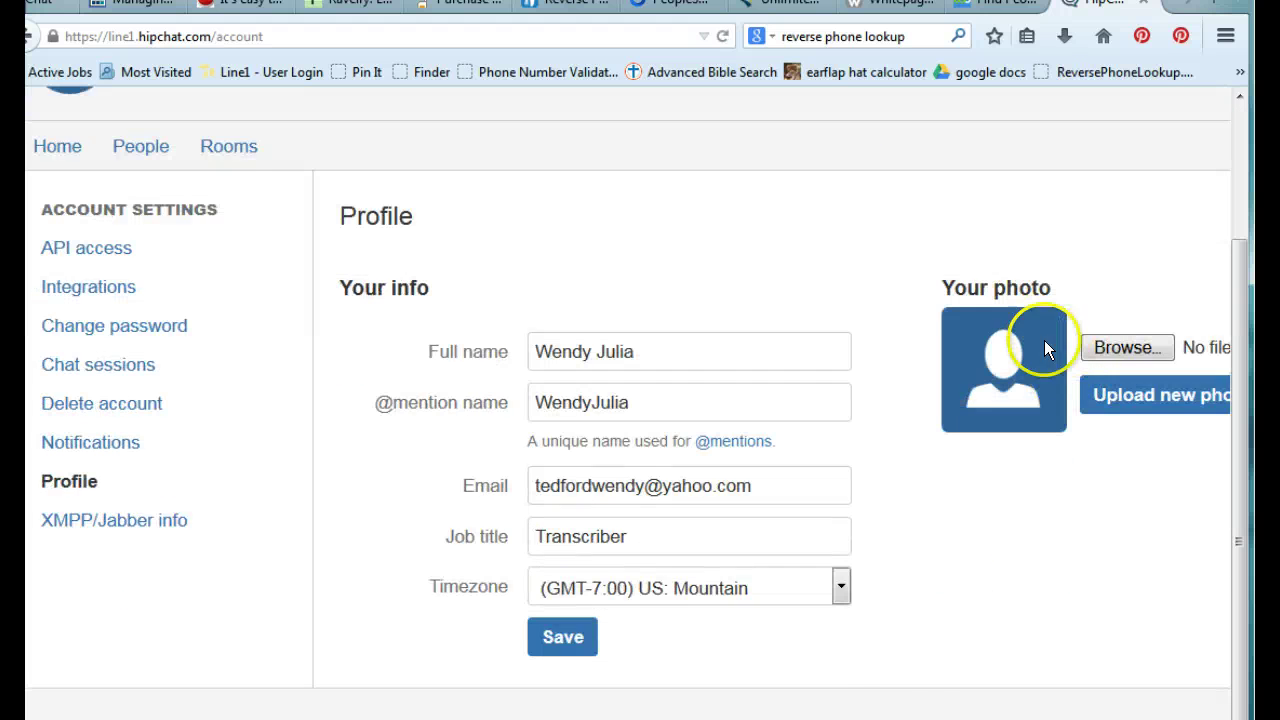
# Select the most recent JPG photo on the Desktop and upload it as the new profile photo.
pyautogui.hscroll(3, 937, 700)
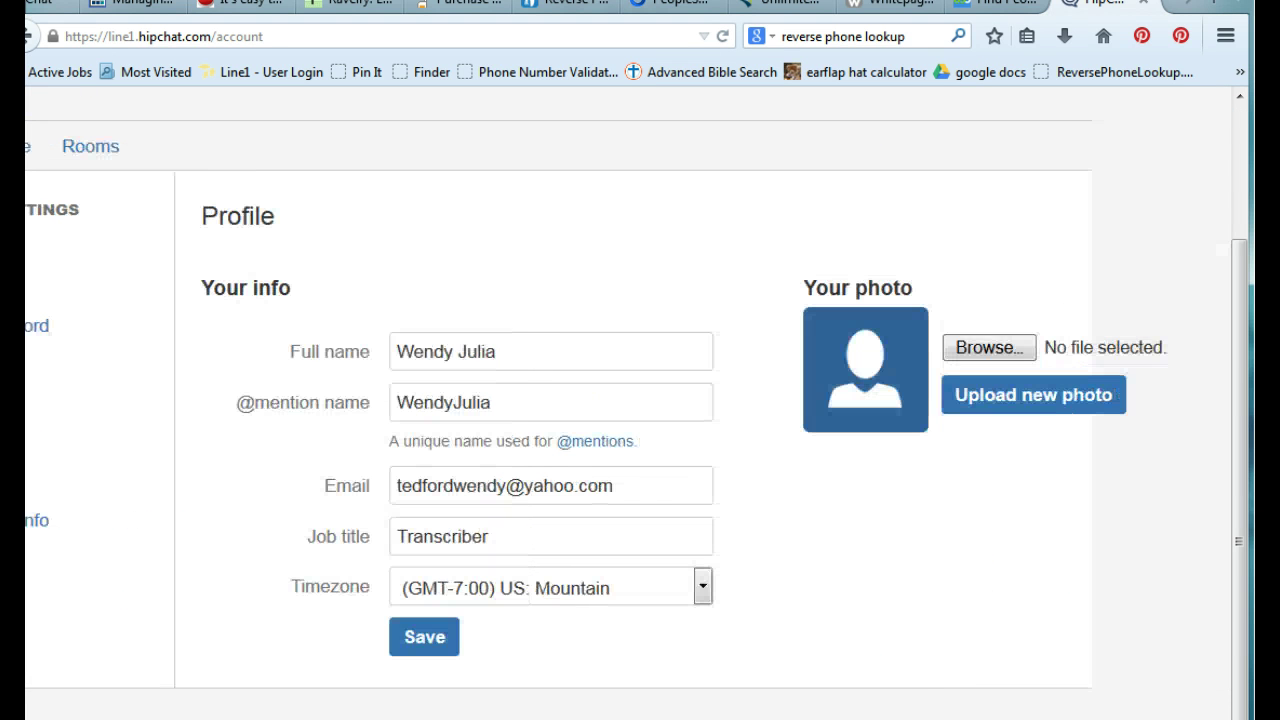
pyautogui.hscroll(1, 1049, 308)
pyautogui.click(963, 348)
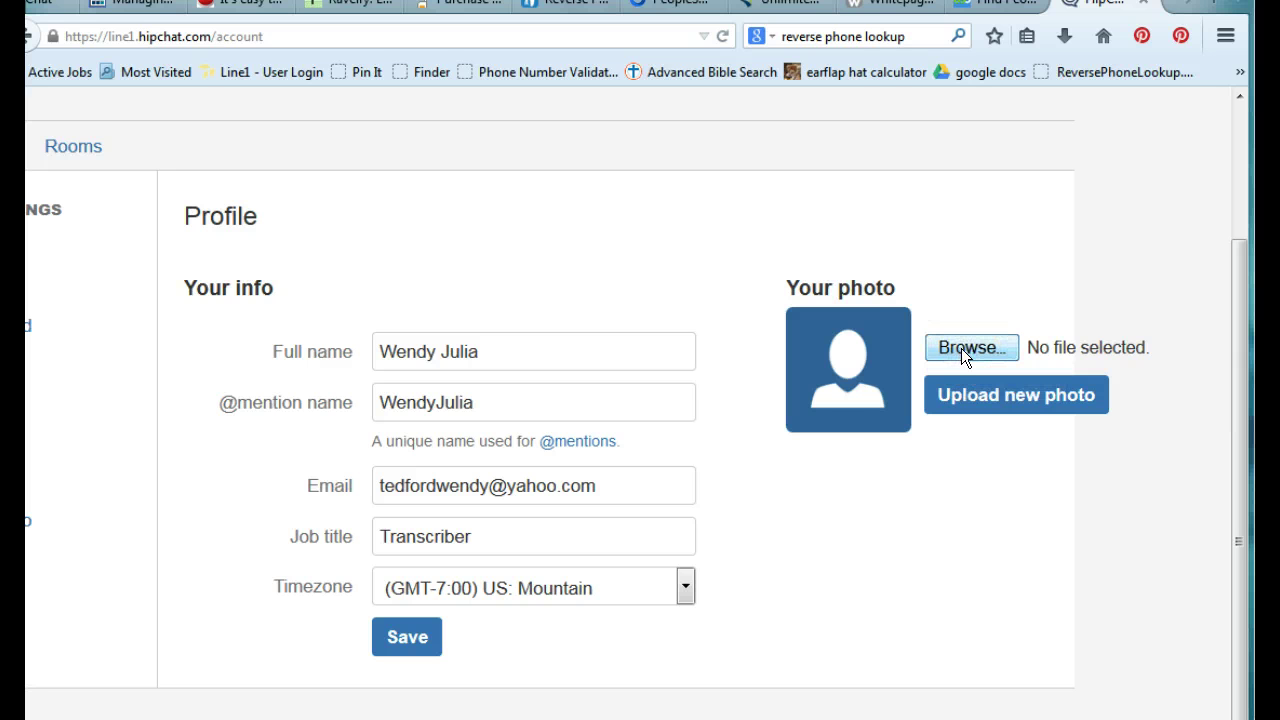
pyautogui.click(819, 259)
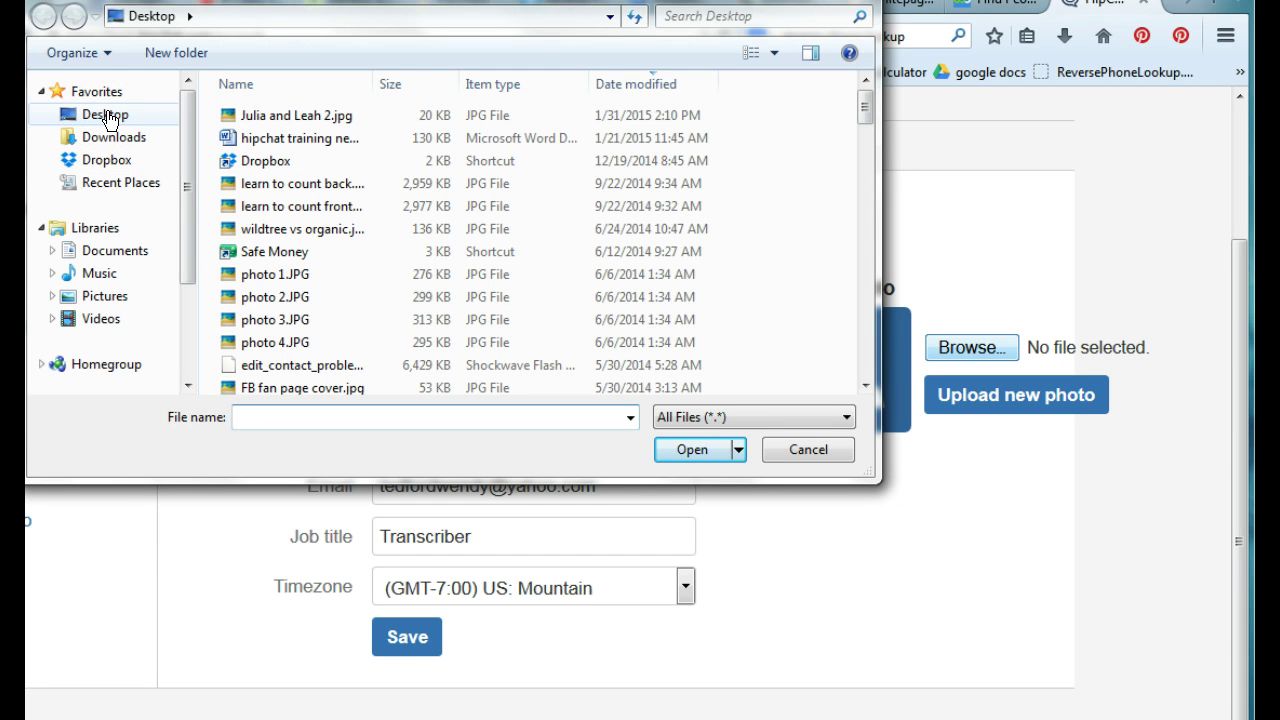
pyautogui.click(289, 121)
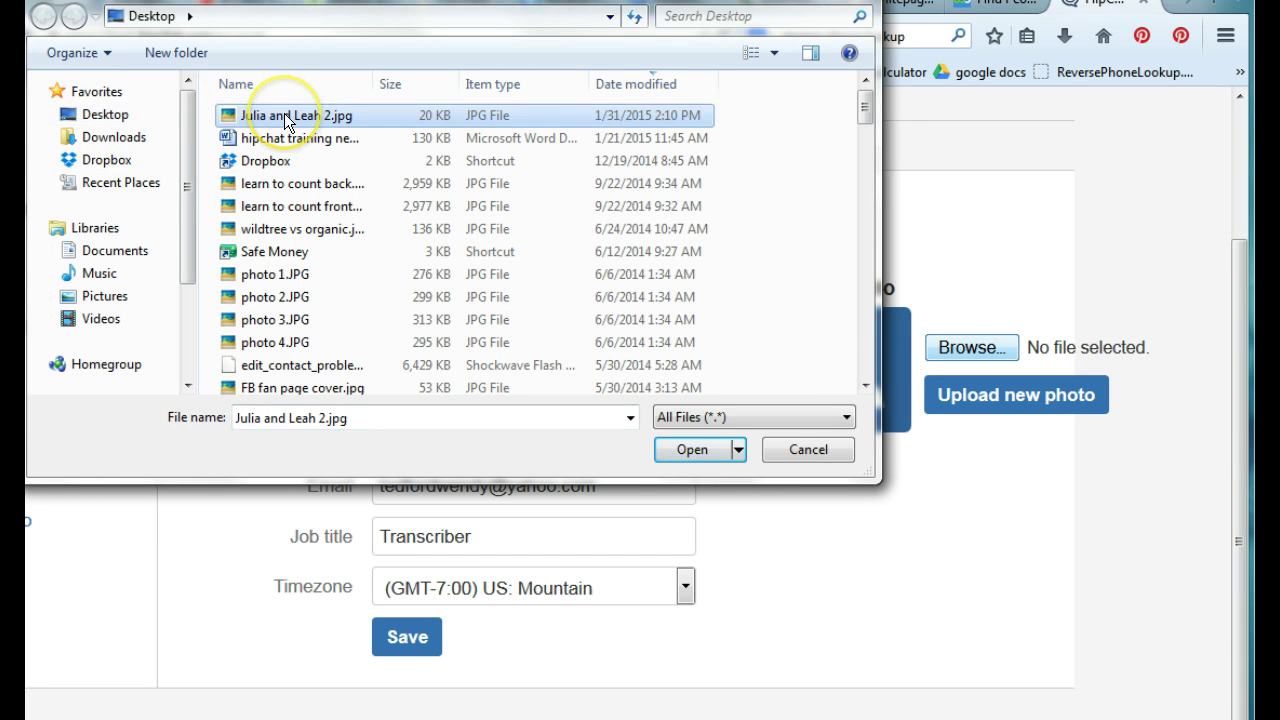
pyautogui.doubleClick(287, 117)
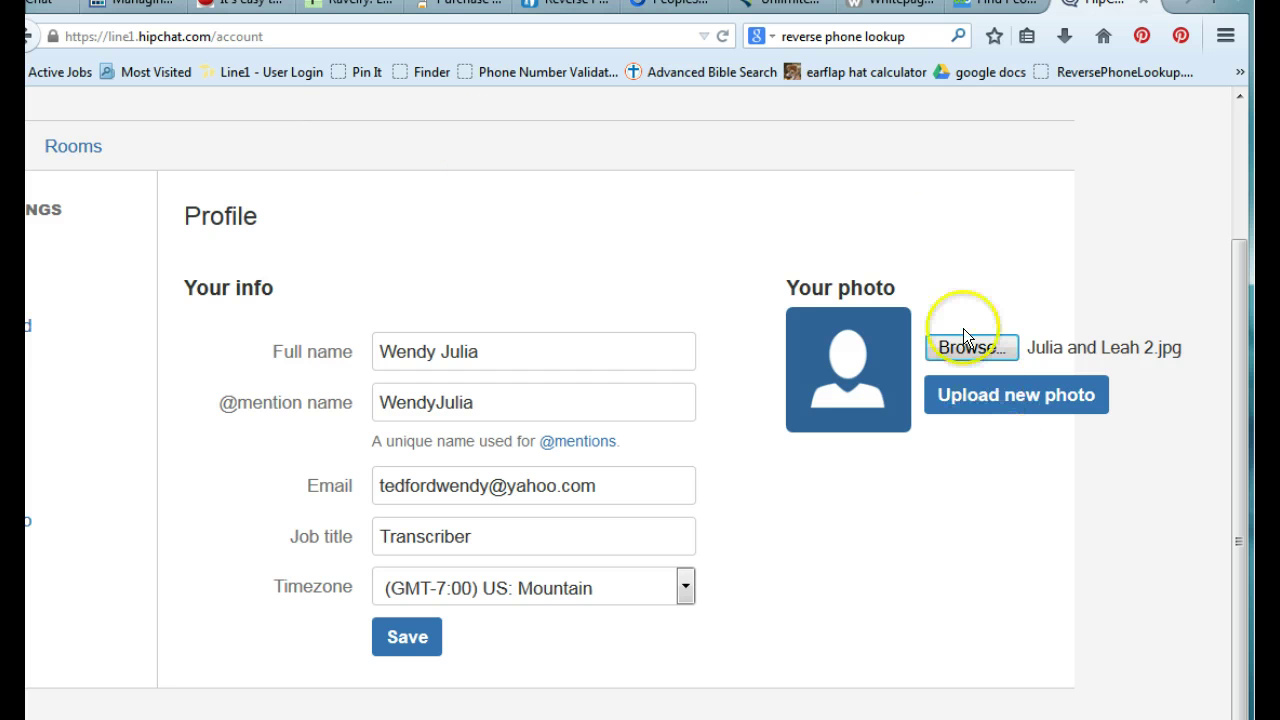
pyautogui.click(980, 403)
pyautogui.scroll(-2, 1234, 478)
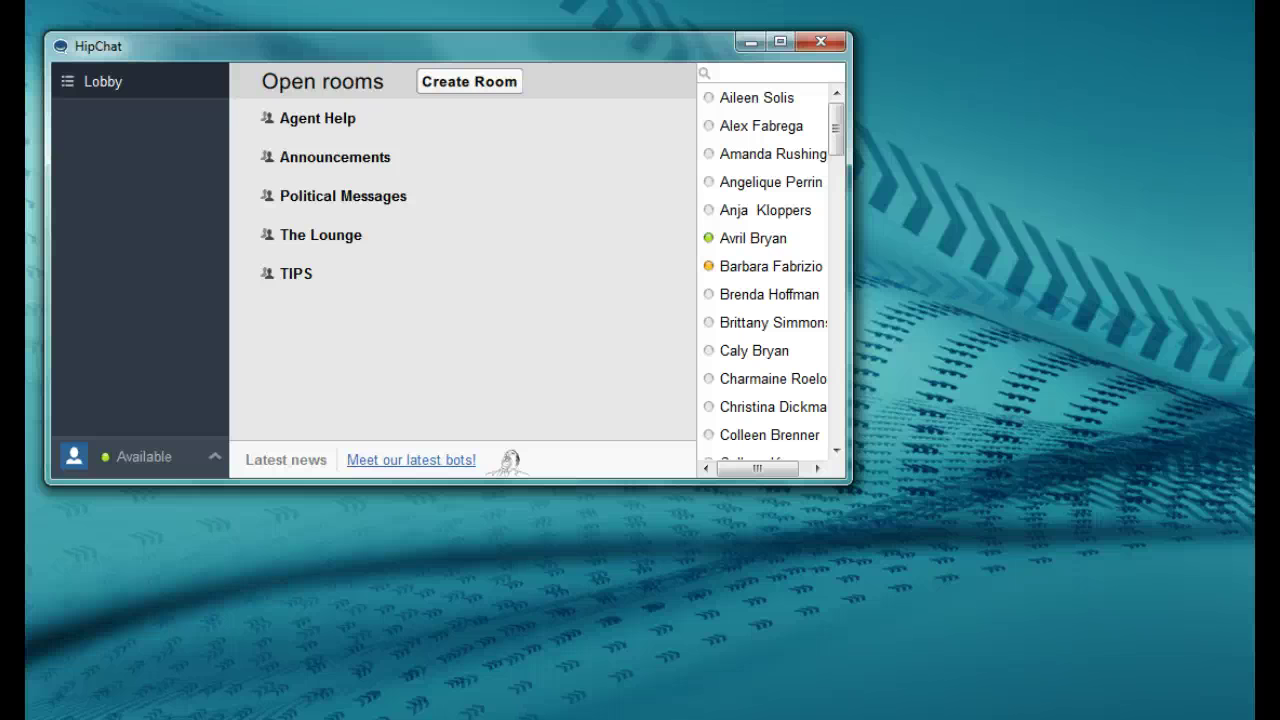
# Open a private chat with the contact titled "Head cook and bottle washer" and write "Hi, I'm here ready to start my final training!".
pyautogui.scroll(-20, 770, 270)
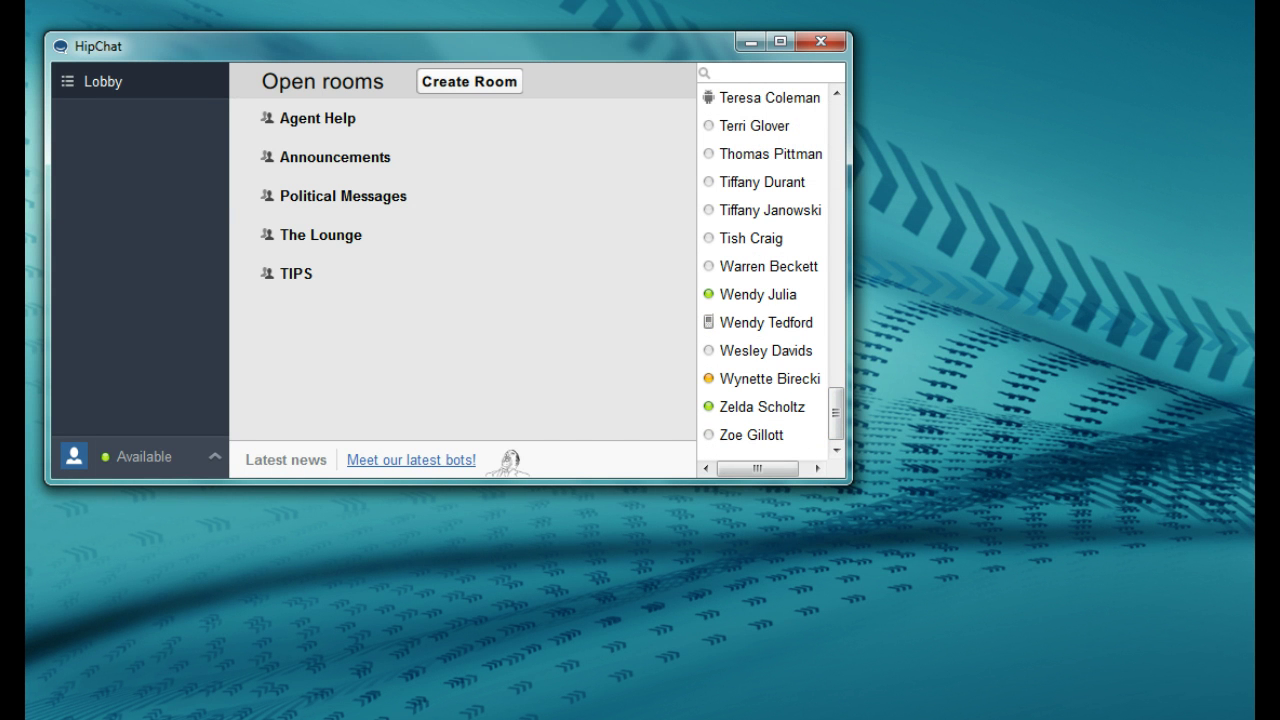
pyautogui.click(766, 322)
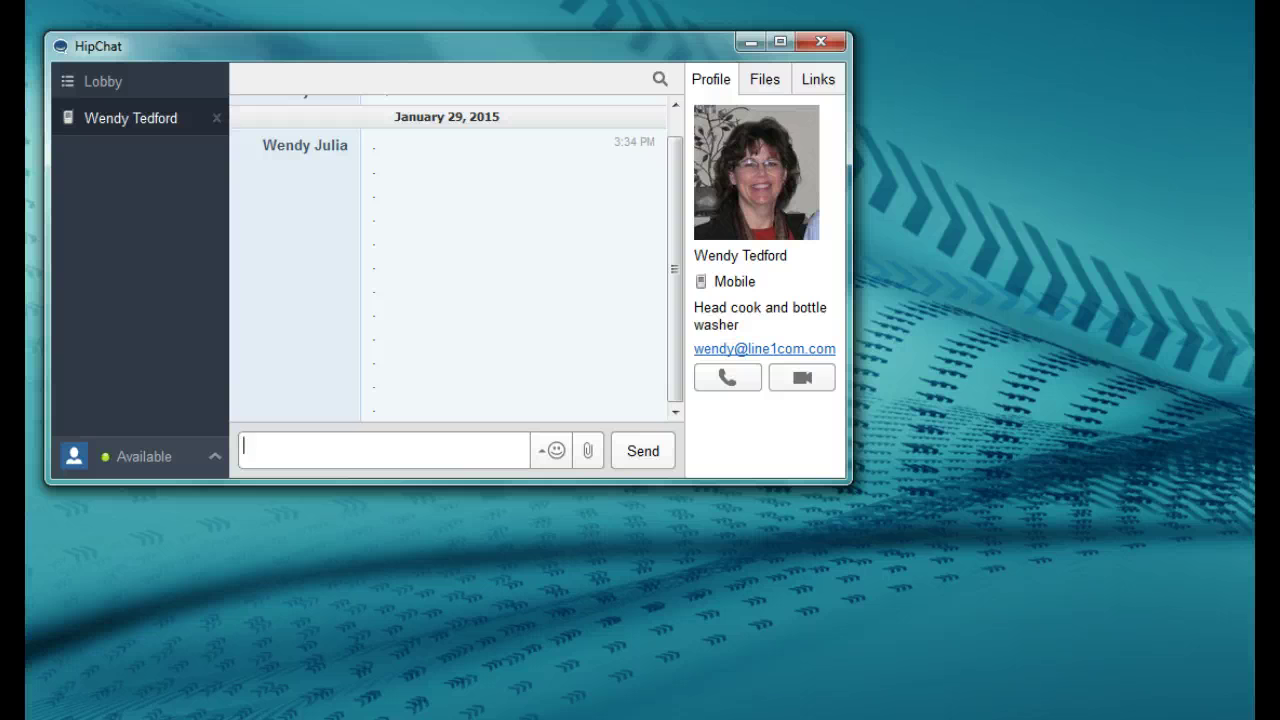
pyautogui.write("Hi, I'm here ready to start my final training!")
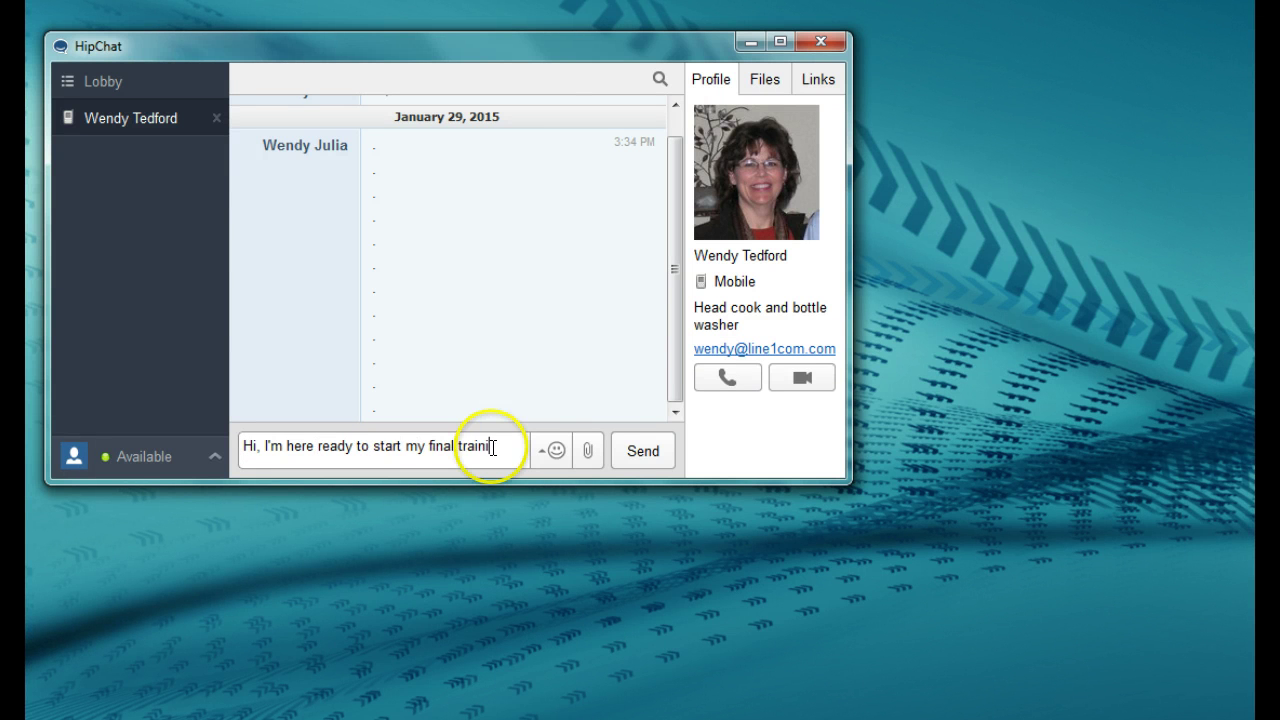